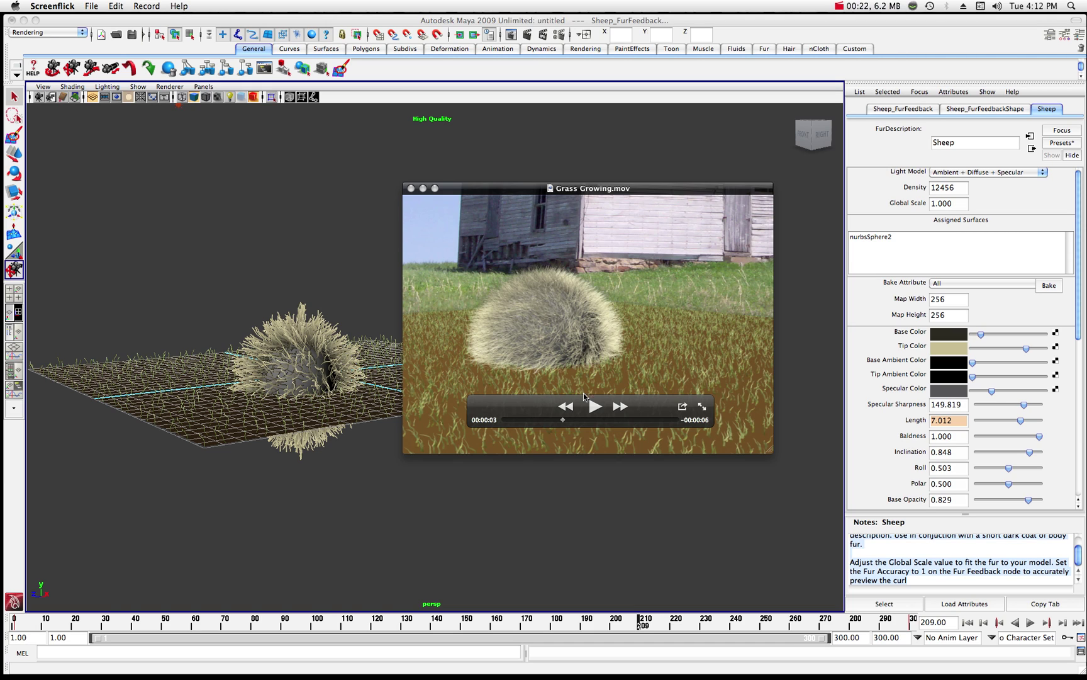
# Step: Watch the Grass Growing.mov preview in QuickTime Player from near its start, pausing to examine the fur growth, and close the movie
pyautogui.click(564, 422)
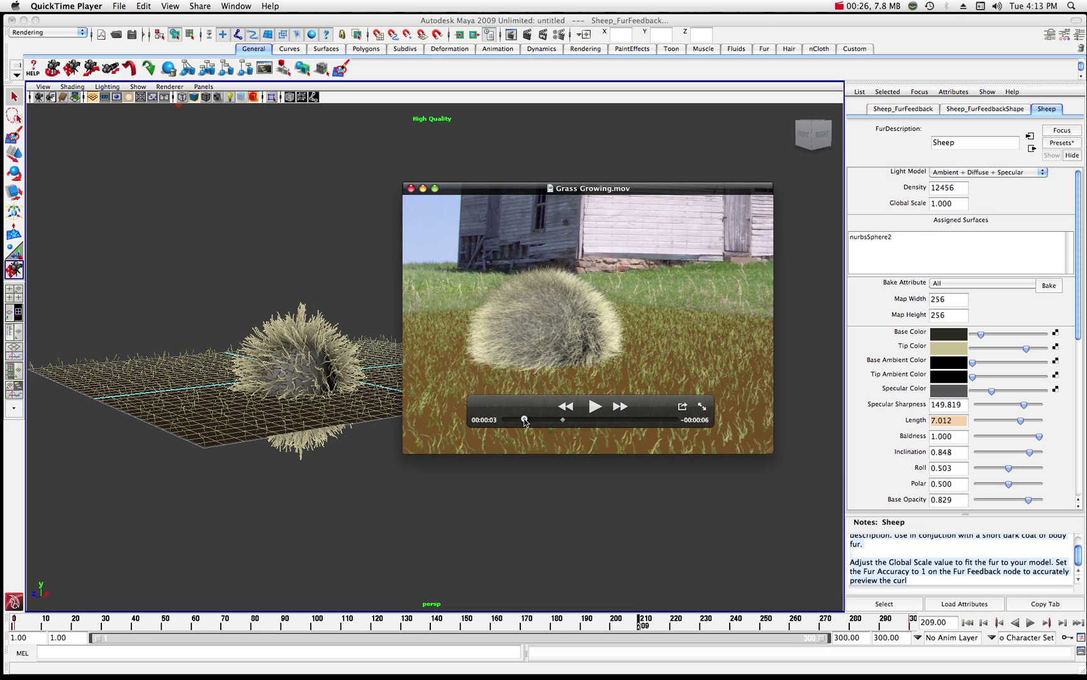
pyautogui.click(595, 406)
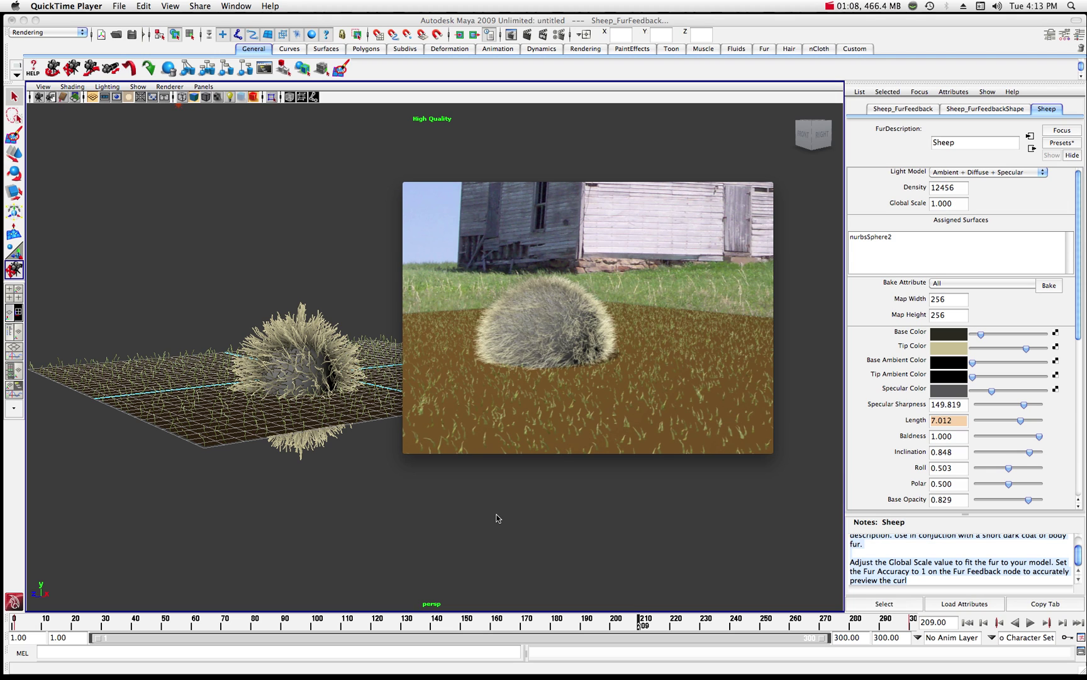
pyautogui.moveTo(578, 444)
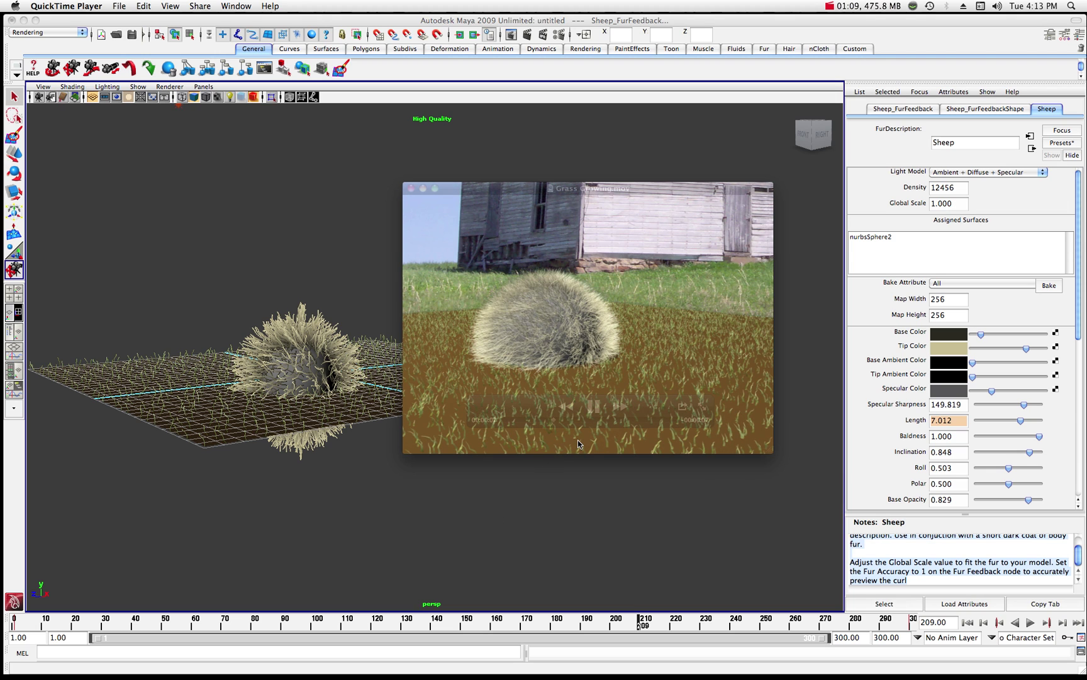
pyautogui.click(594, 406)
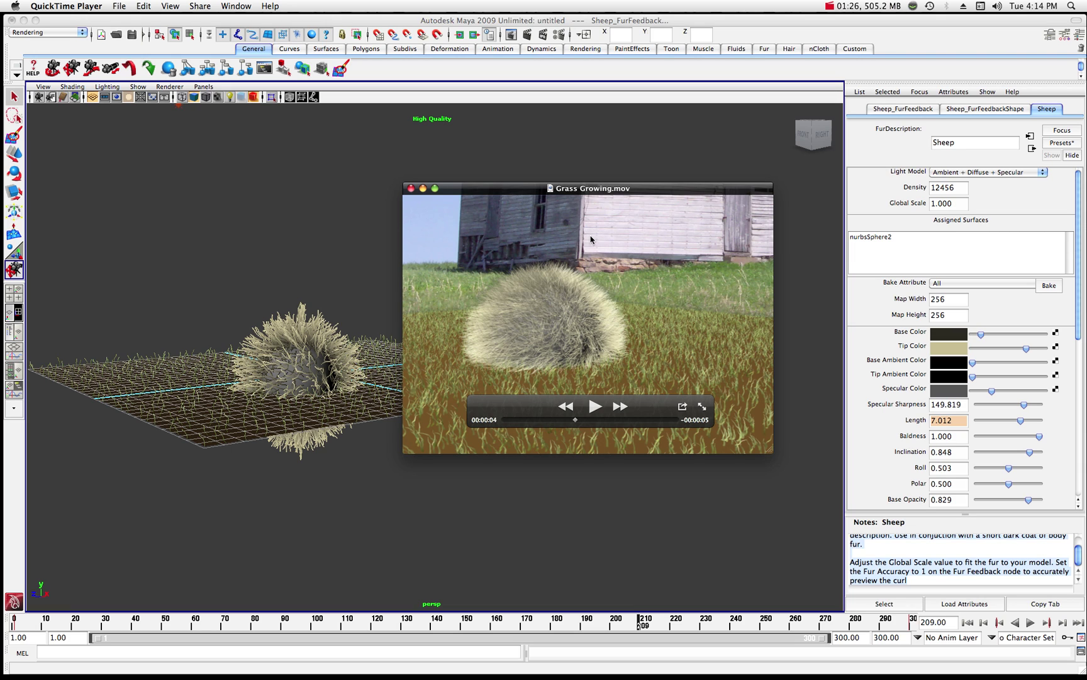
pyautogui.click(593, 407)
pyautogui.click(593, 407)
pyautogui.click(594, 407)
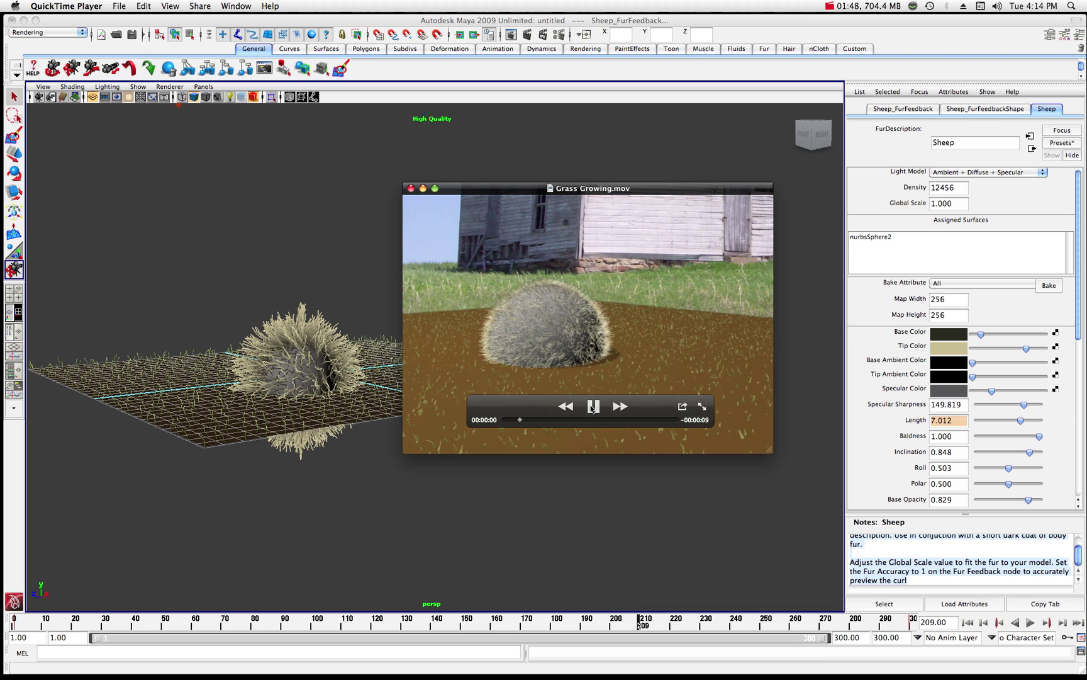
pyautogui.click(592, 407)
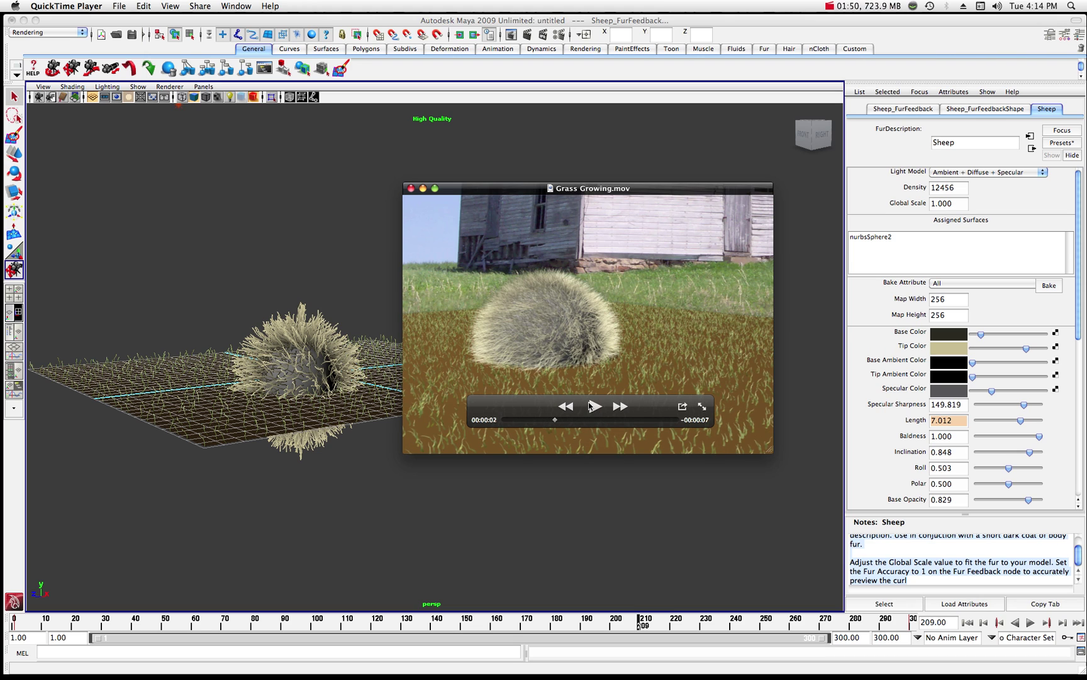
pyautogui.click(412, 188)
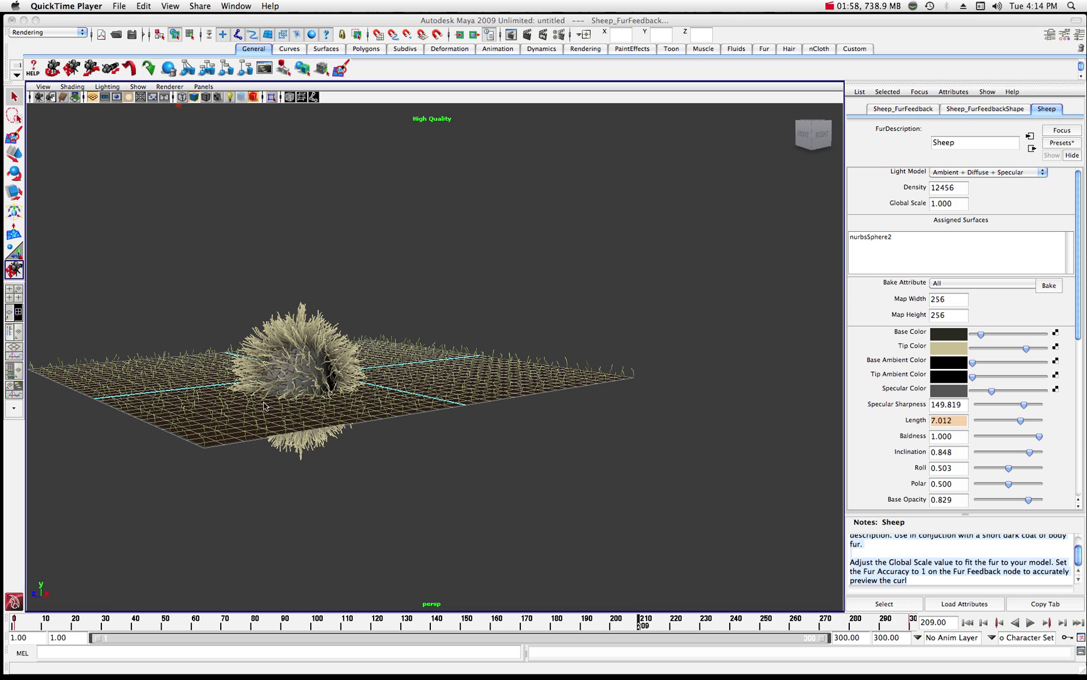
# Step: Delete the existing fur-covered sphere from the scene, leaving the grass plane in place
pyautogui.click(299, 373)
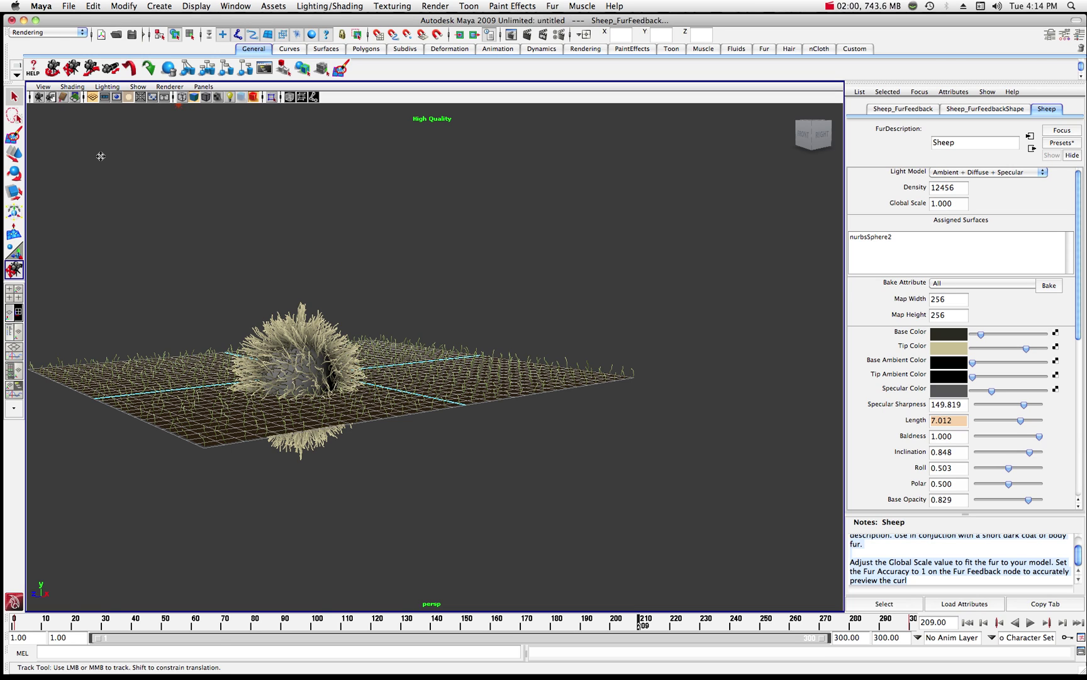
pyautogui.click(14, 96)
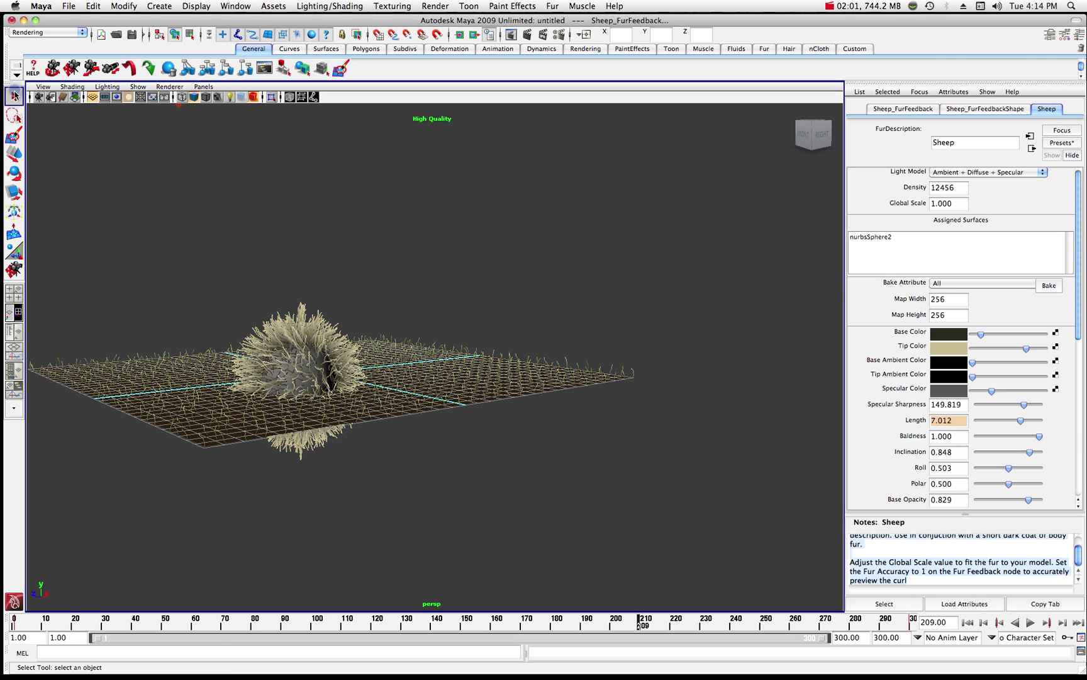
pyautogui.click(300, 343)
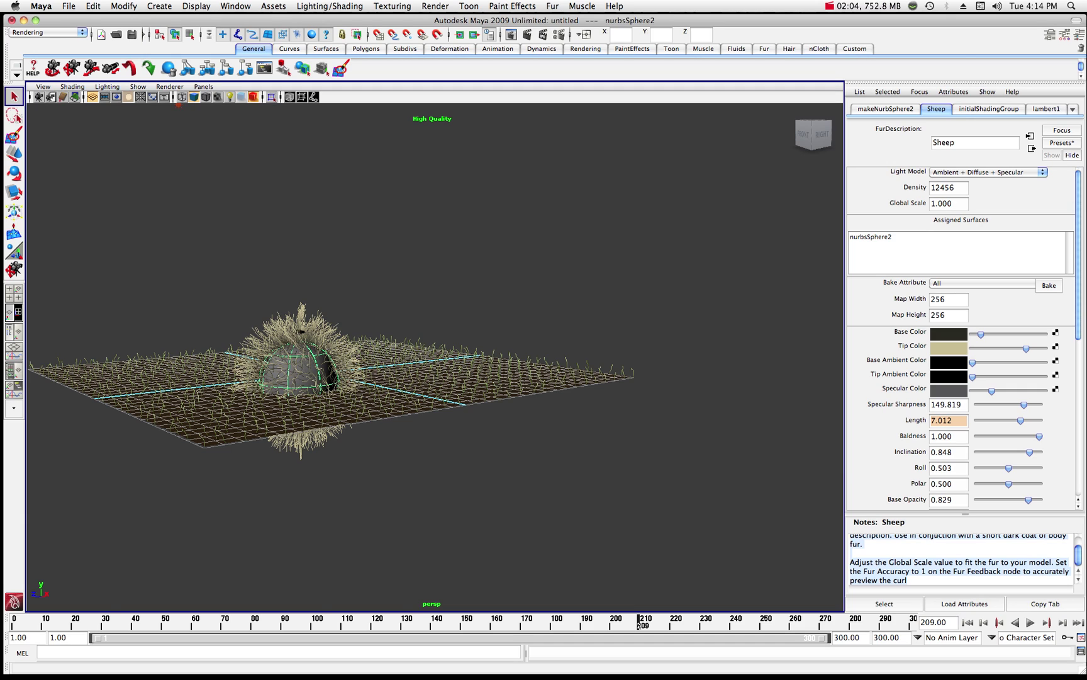
pyautogui.click(300, 332)
pyautogui.press('Delete')
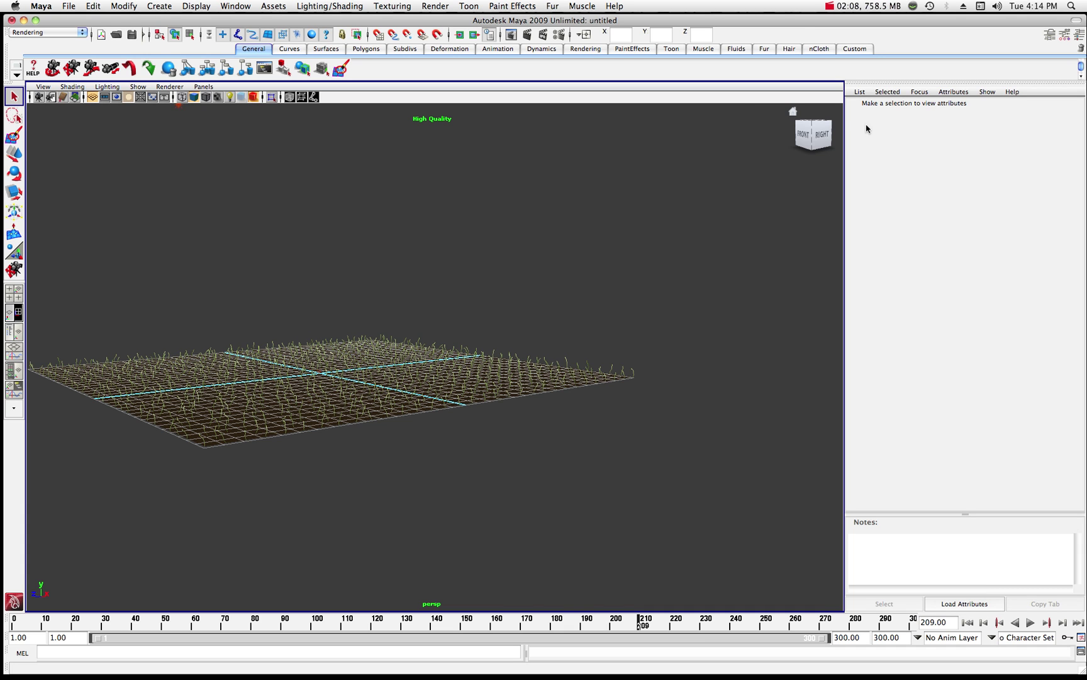
# Step: Bring up the fur presets and switch the menu set to Polygons
pyautogui.click(793, 112)
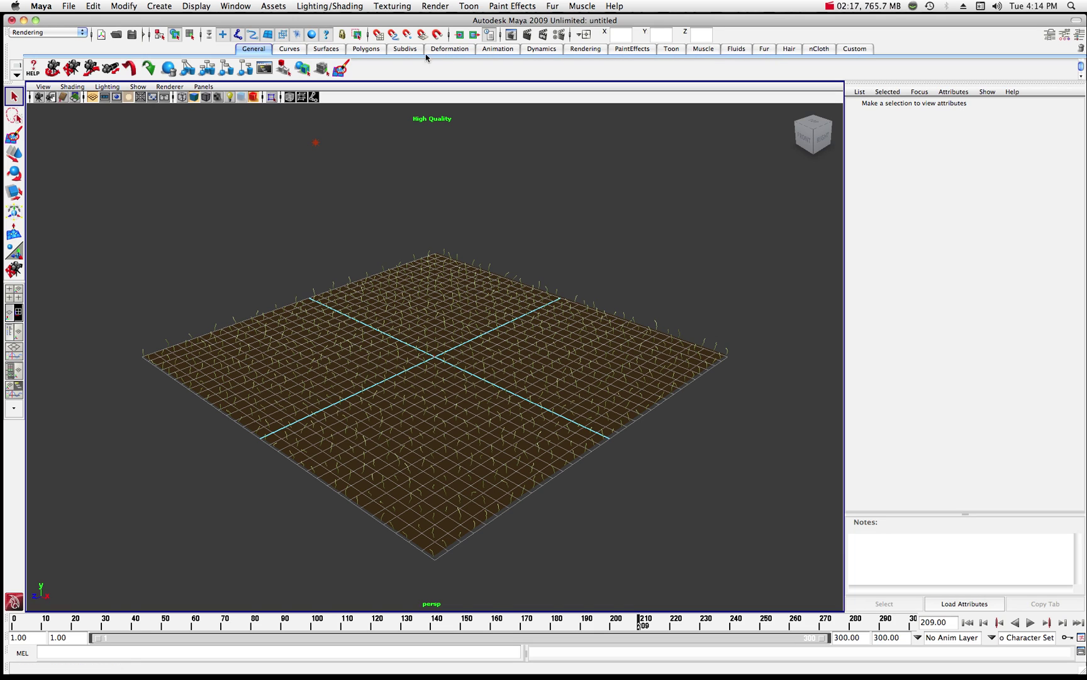
pyautogui.click(766, 50)
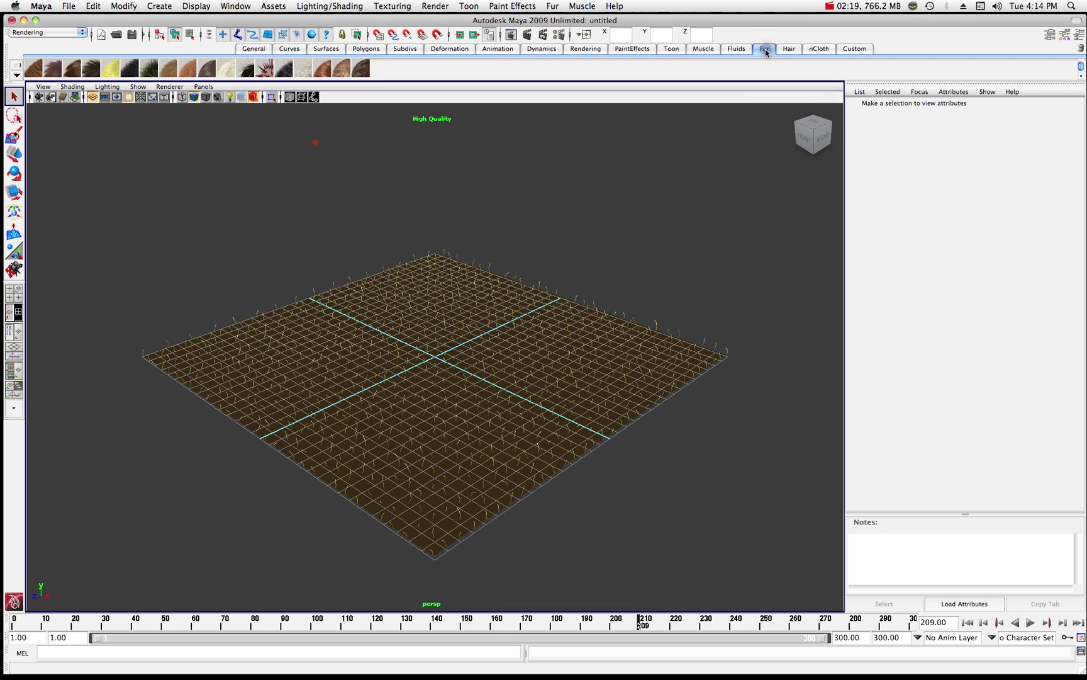
pyautogui.click(83, 33)
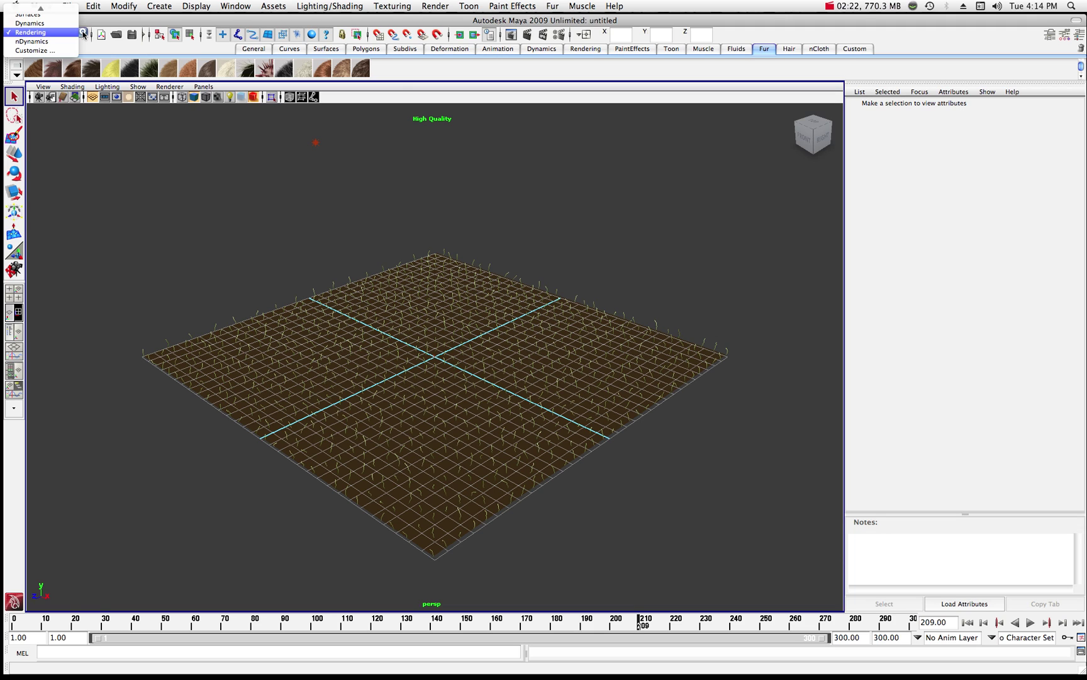
pyautogui.moveTo(40, 9)
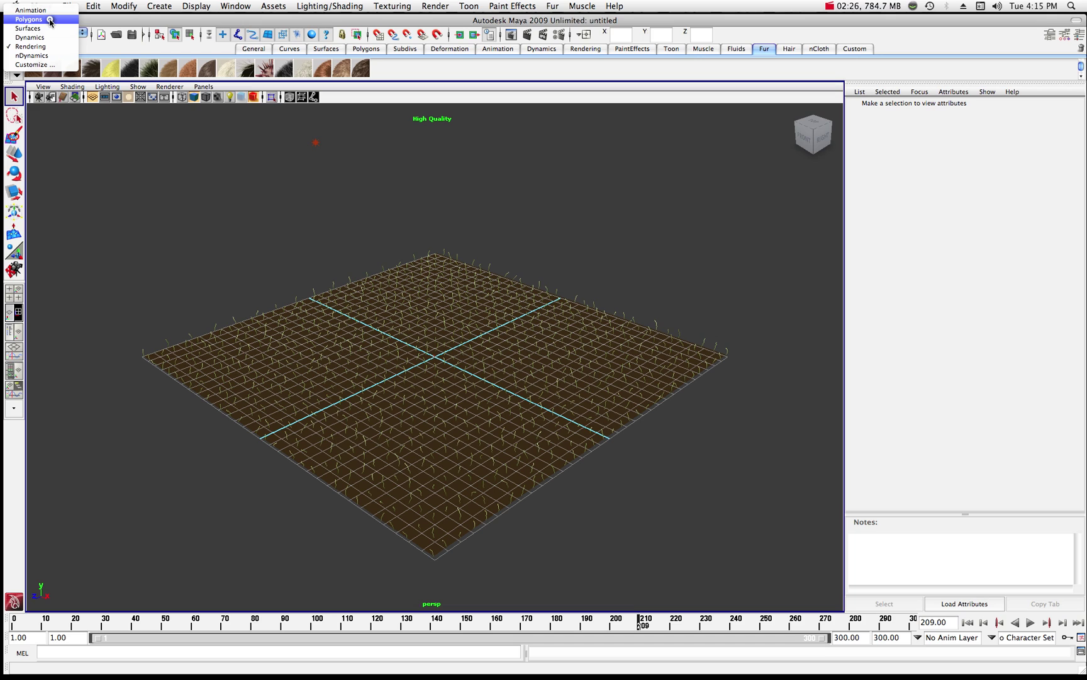
pyautogui.click(50, 19)
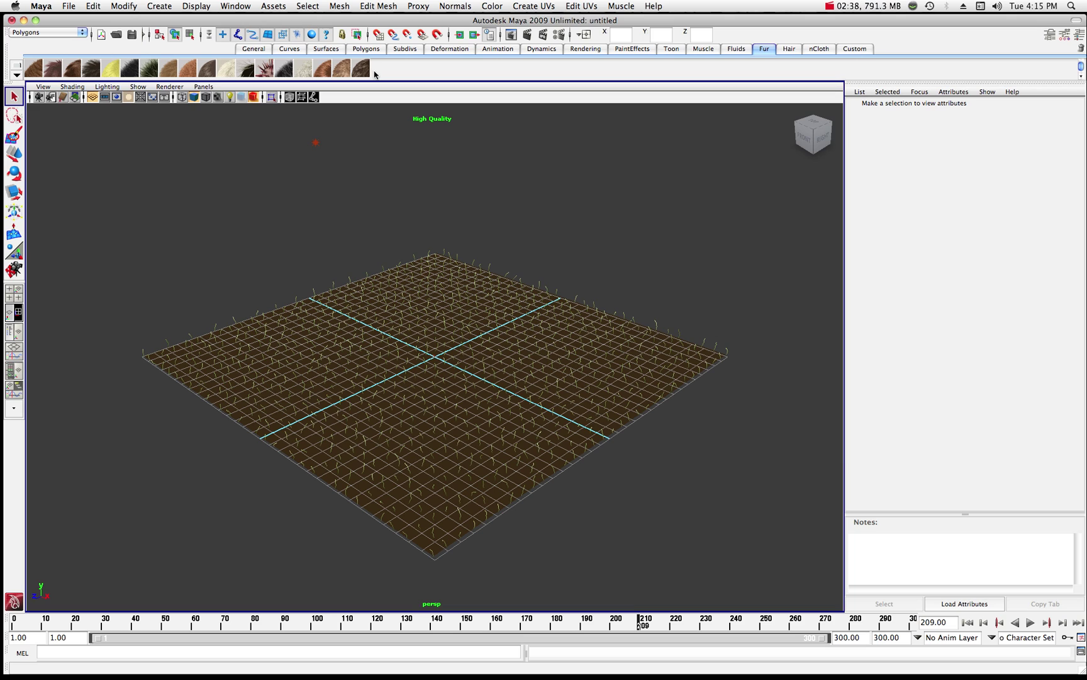
# Step: Create a NURBS sphere at the centre of the grass plane
pyautogui.click(160, 7)
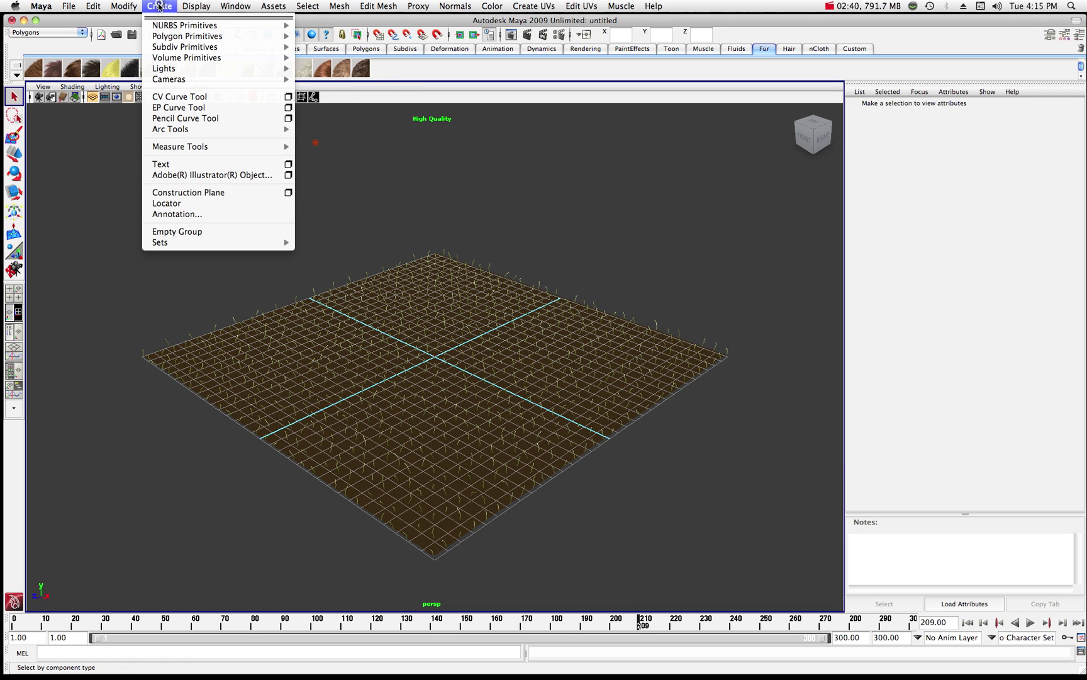
pyautogui.moveTo(168, 29)
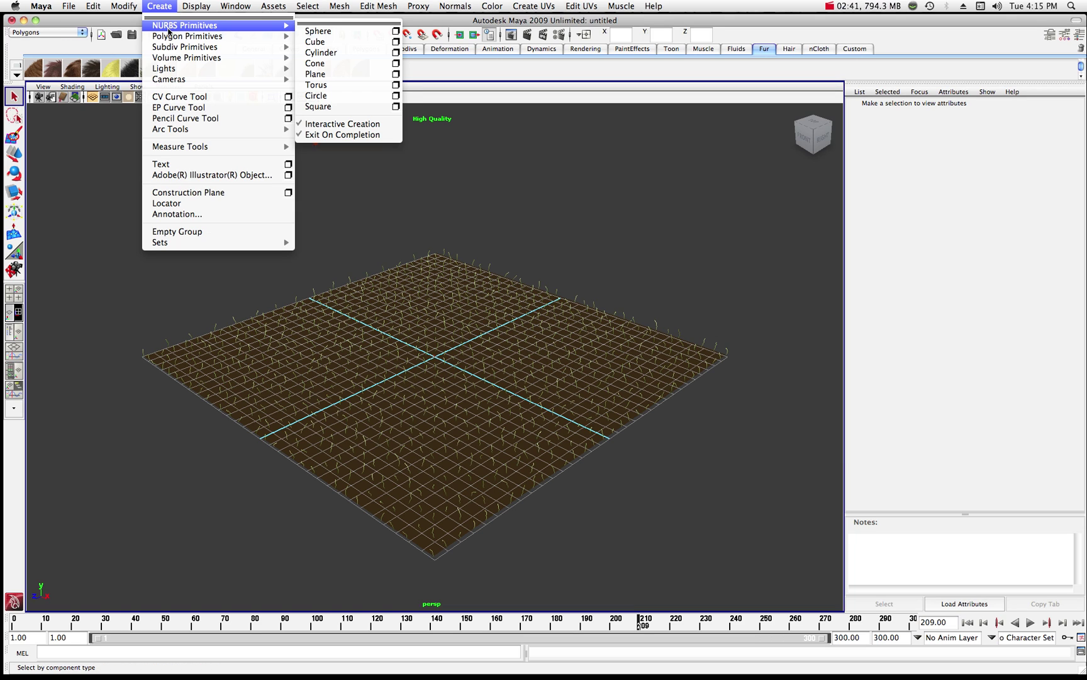
pyautogui.click(326, 34)
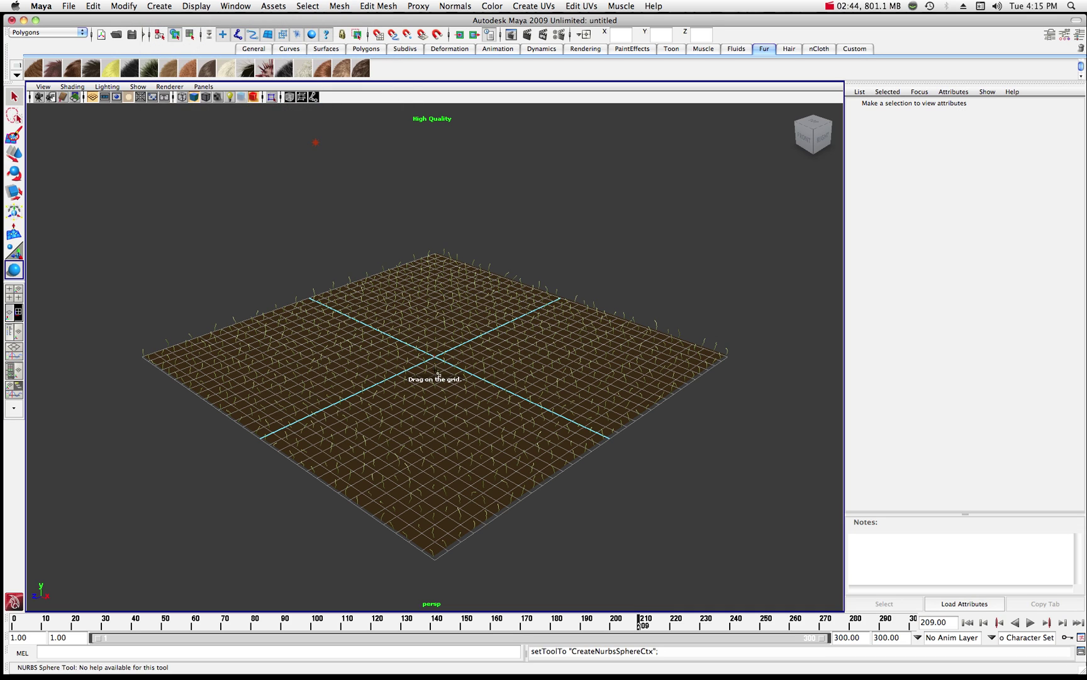
pyautogui.moveTo(435, 371); pyautogui.dragTo(432, 355)
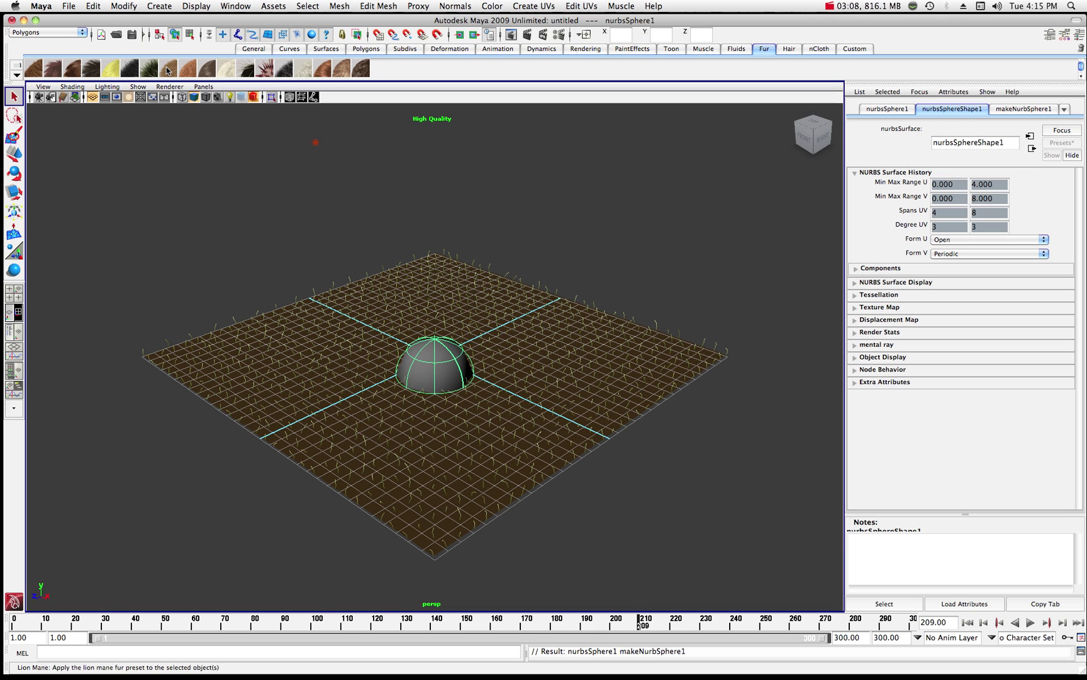
# Step: Apply the sheep fur preset to the new NURBS sphere
pyautogui.click(305, 70)
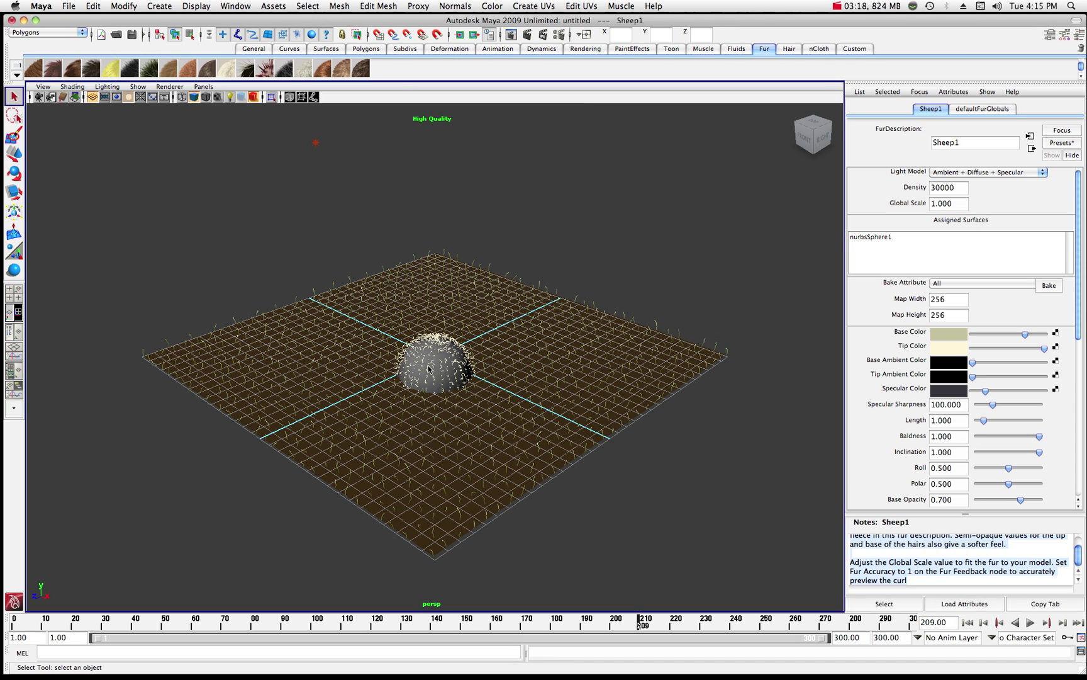
pyautogui.scroll(10, 426, 360)
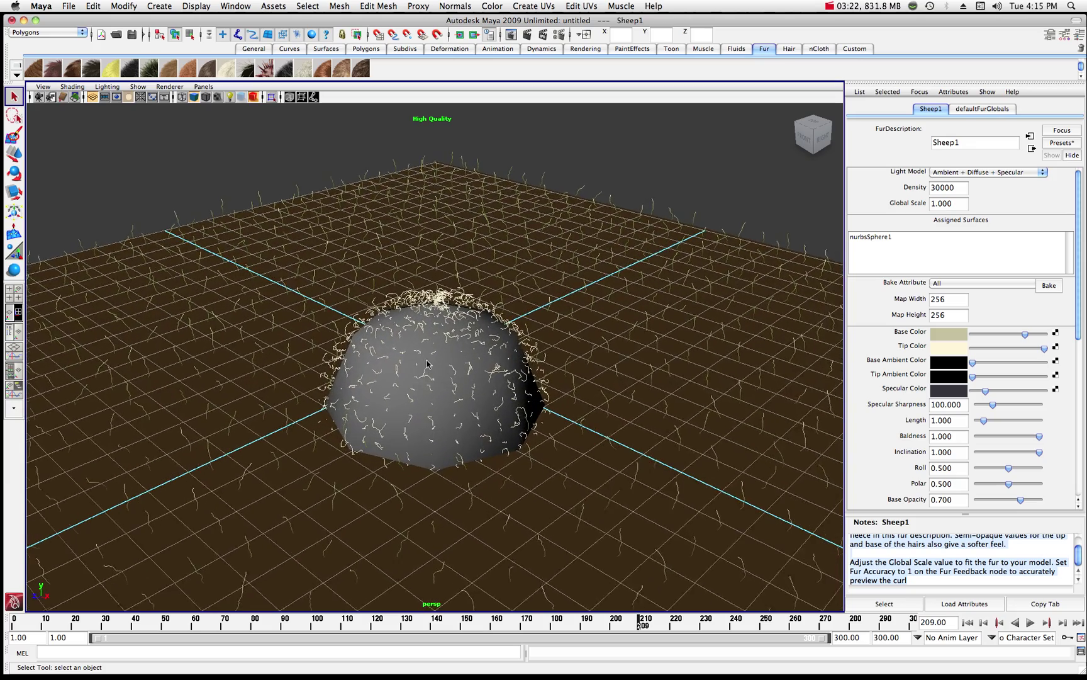
pyautogui.scroll(3, 427, 365)
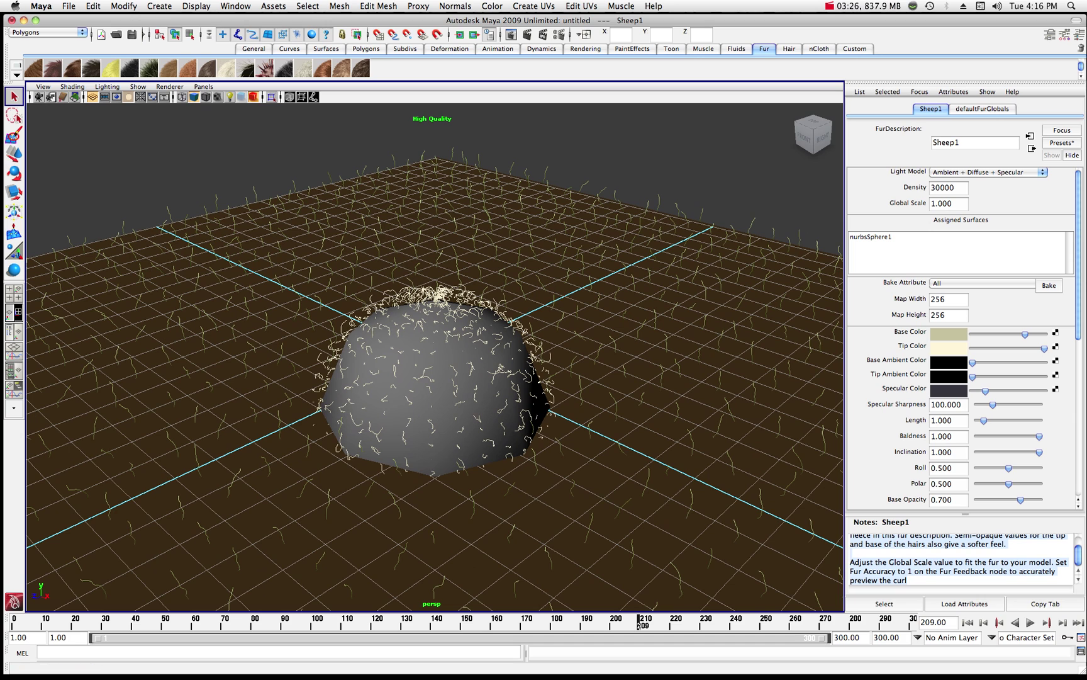
# Step: Render the current frame with Maya Software to check the sheep fur, and minimize the Render View
pyautogui.moveTo(764, 140); pyautogui.dragTo(616, 142)
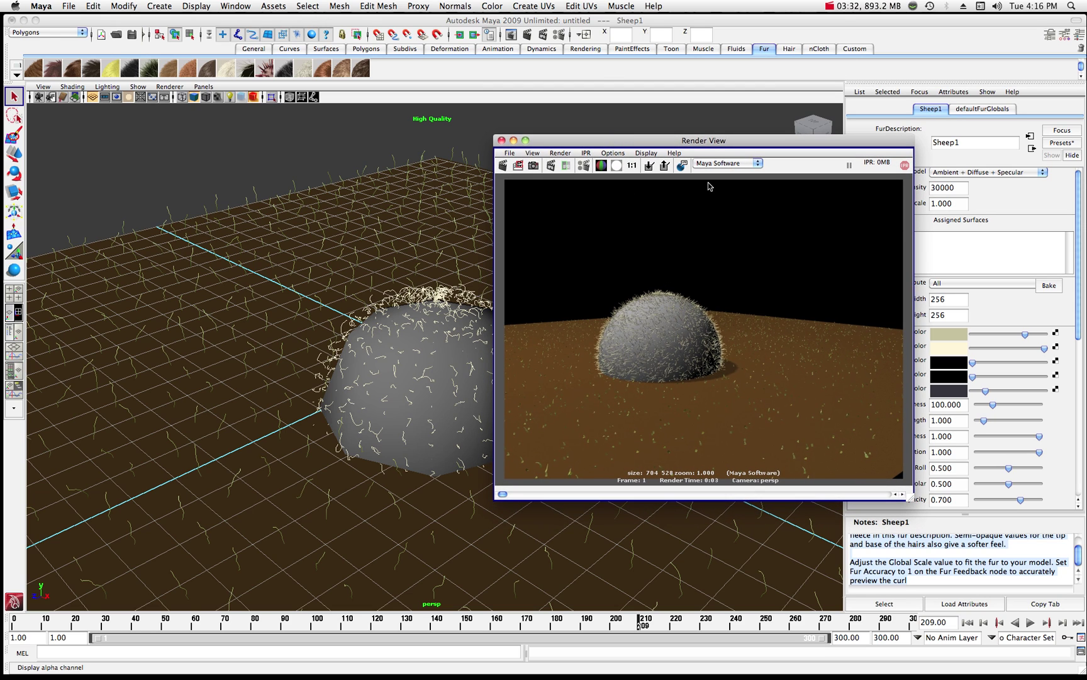
pyautogui.click(505, 166)
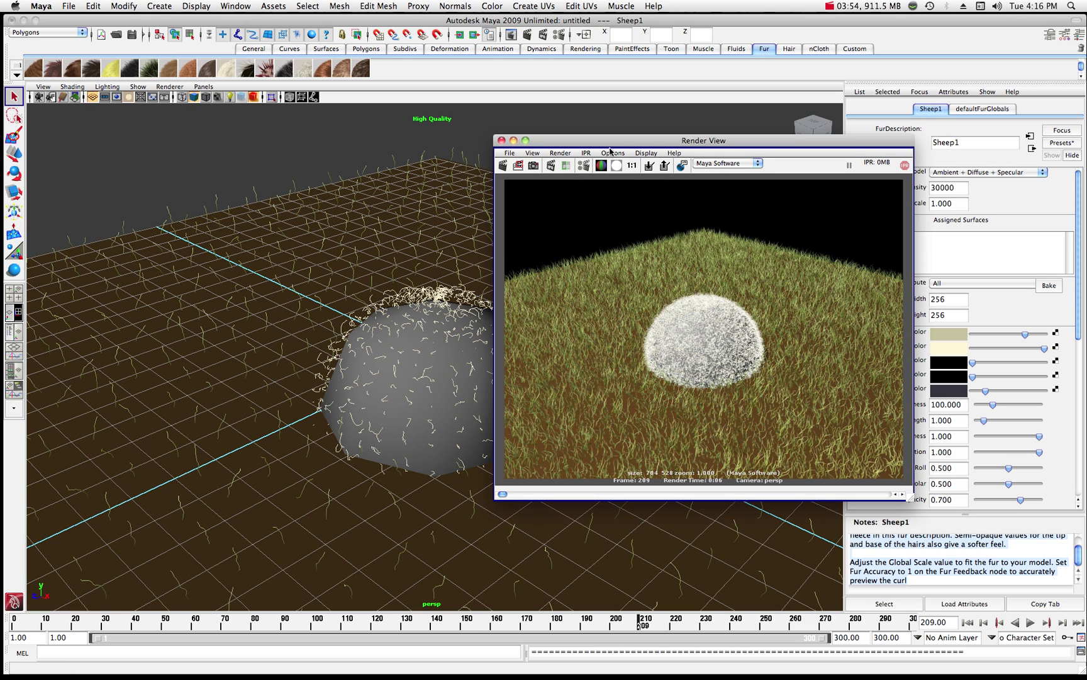
pyautogui.moveTo(595, 144); pyautogui.dragTo(545, 142)
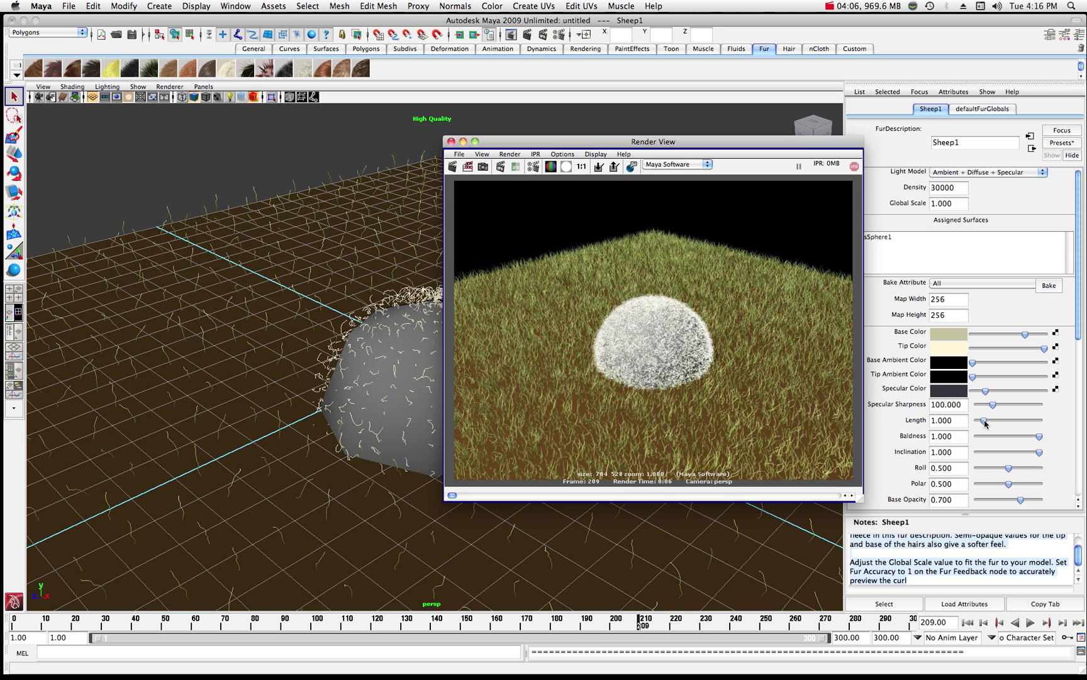
pyautogui.click(464, 142)
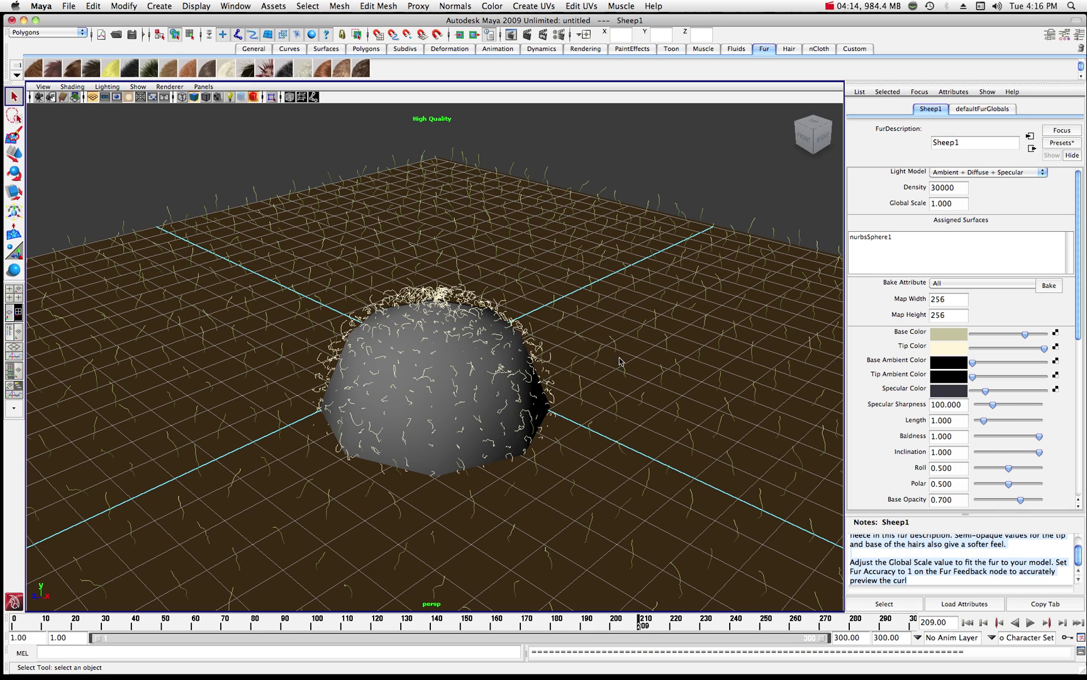
# Step: Set the Sheep1 fur description's Length to 7.798 and re-render the frame in the Render View
pyautogui.click(422, 296)
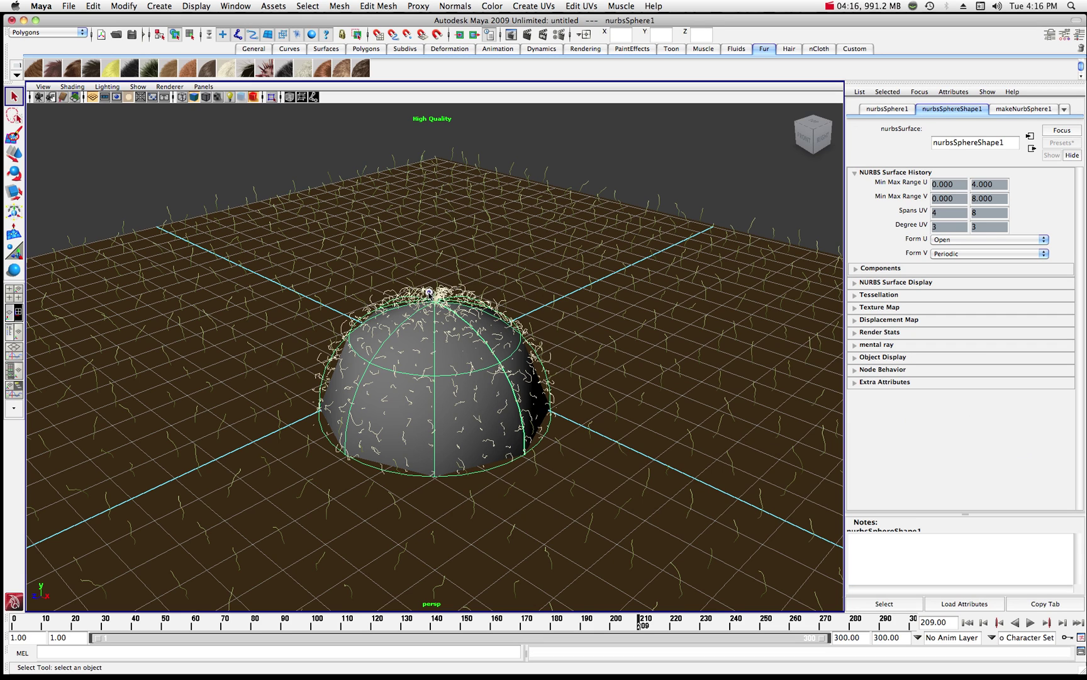
pyautogui.click(443, 292)
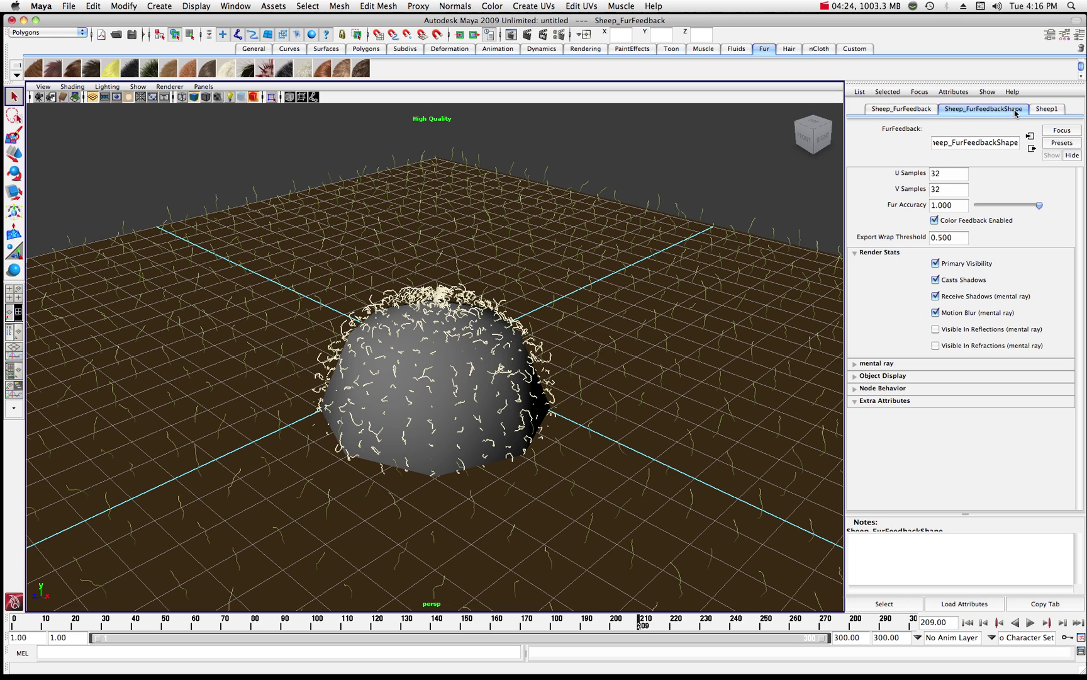
pyautogui.click(1047, 110)
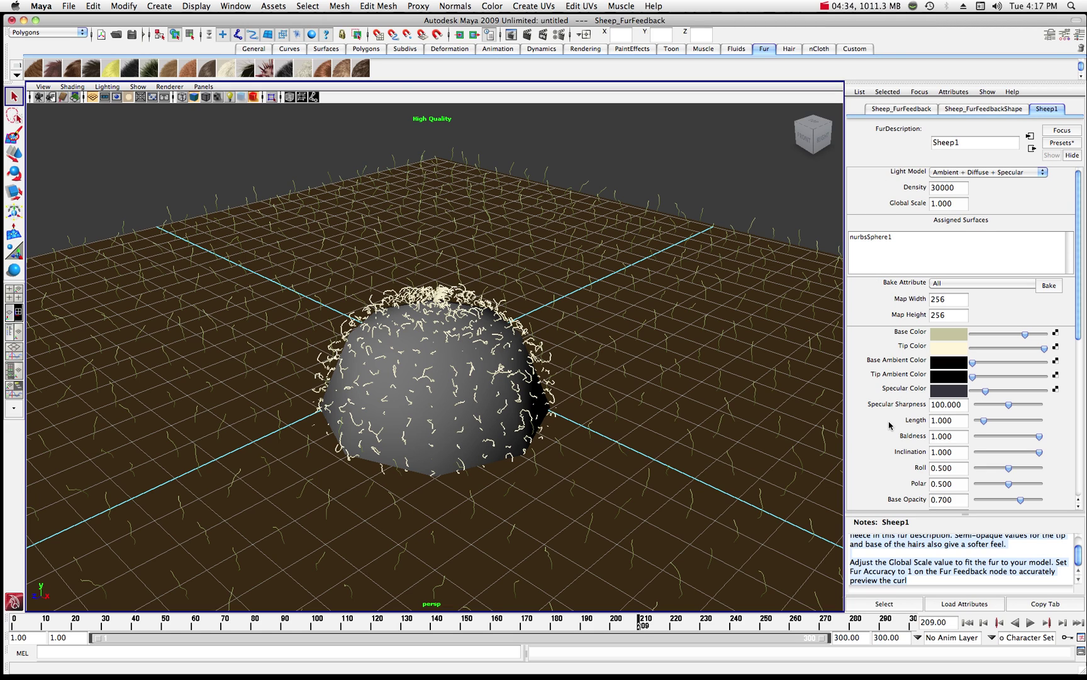
pyautogui.scroll(-4, 883, 376)
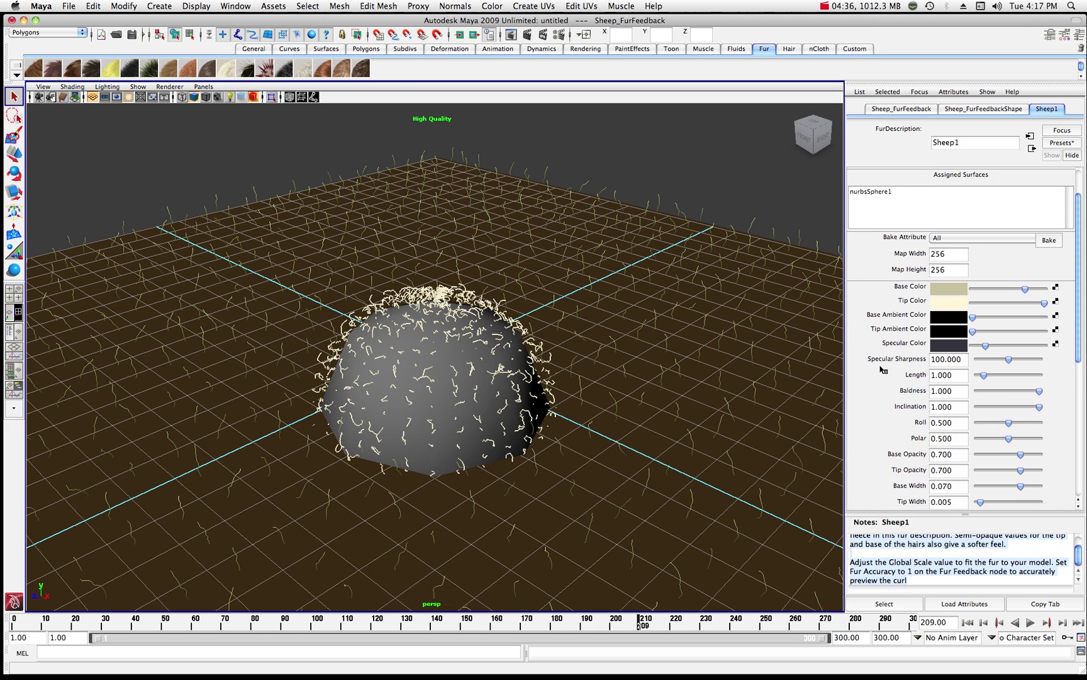
pyautogui.scroll(-2, 884, 370)
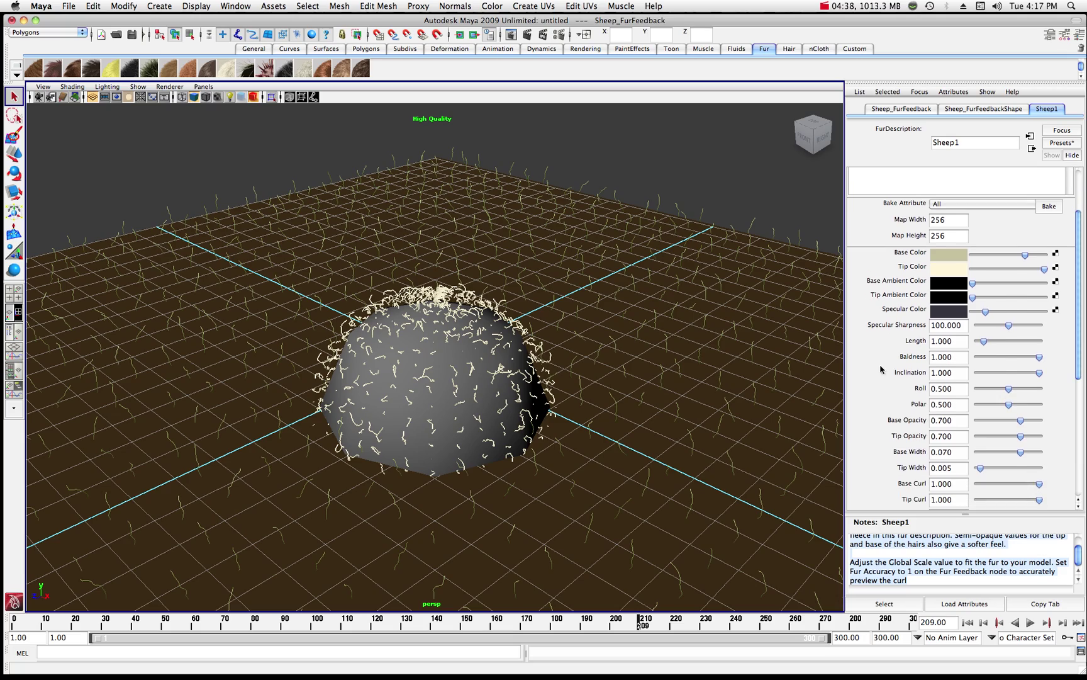
pyautogui.moveTo(984, 341); pyautogui.dragTo(1026, 341)
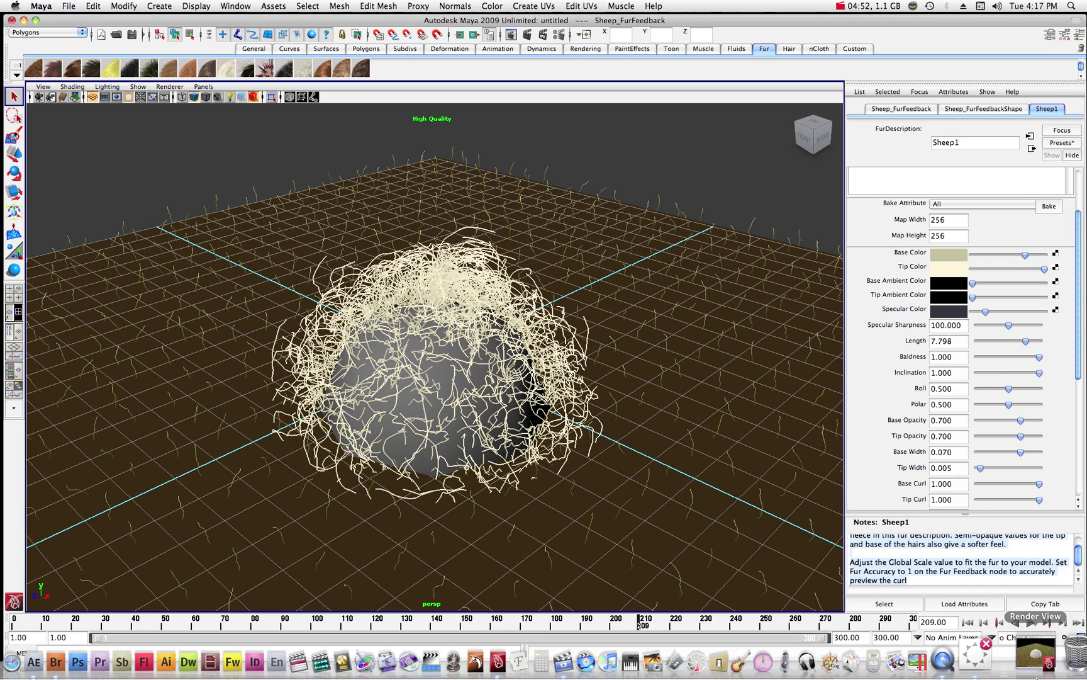
pyautogui.click(1039, 662)
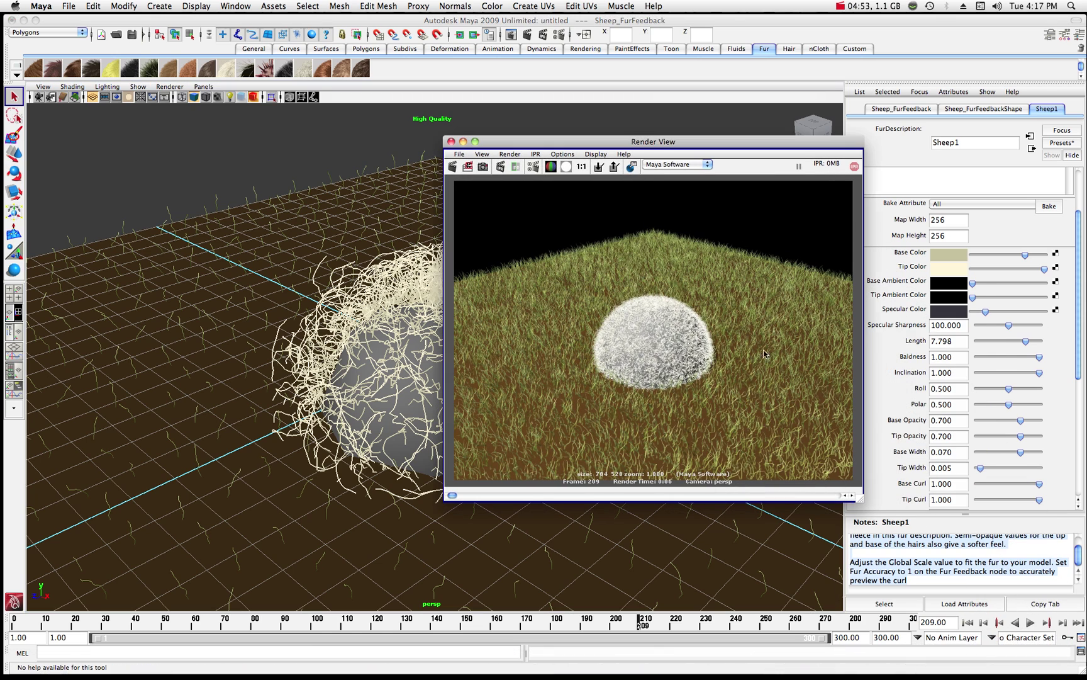
pyautogui.click(453, 167)
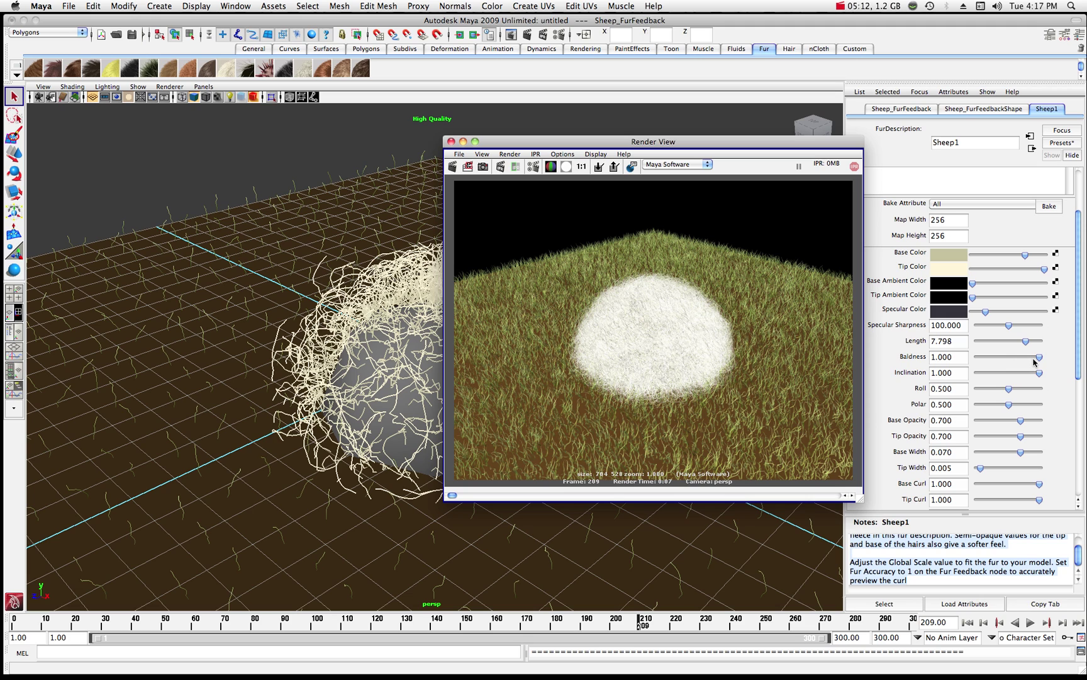
# Step: Reduce the Sheep1 fur's Baldness to 0.514 and further to 0.275, re-rendering the frame after each change
pyautogui.moveTo(1041, 359); pyautogui.dragTo(1010, 359)
pyautogui.click(454, 167)
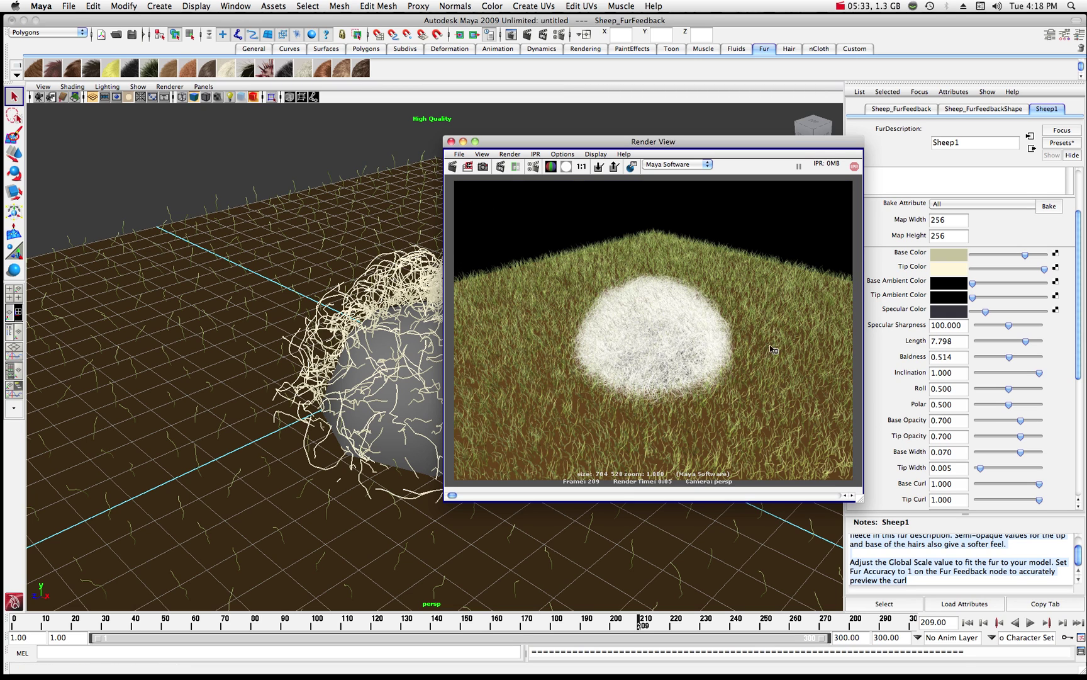
pyautogui.moveTo(1009, 358); pyautogui.dragTo(996, 360)
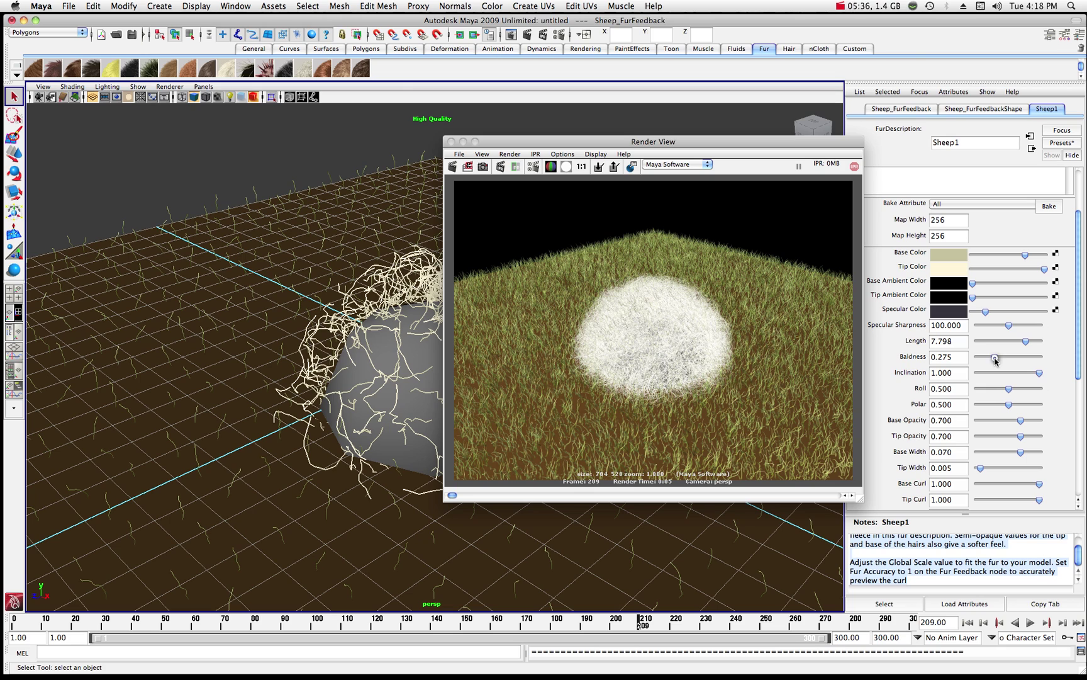
pyautogui.click(467, 166)
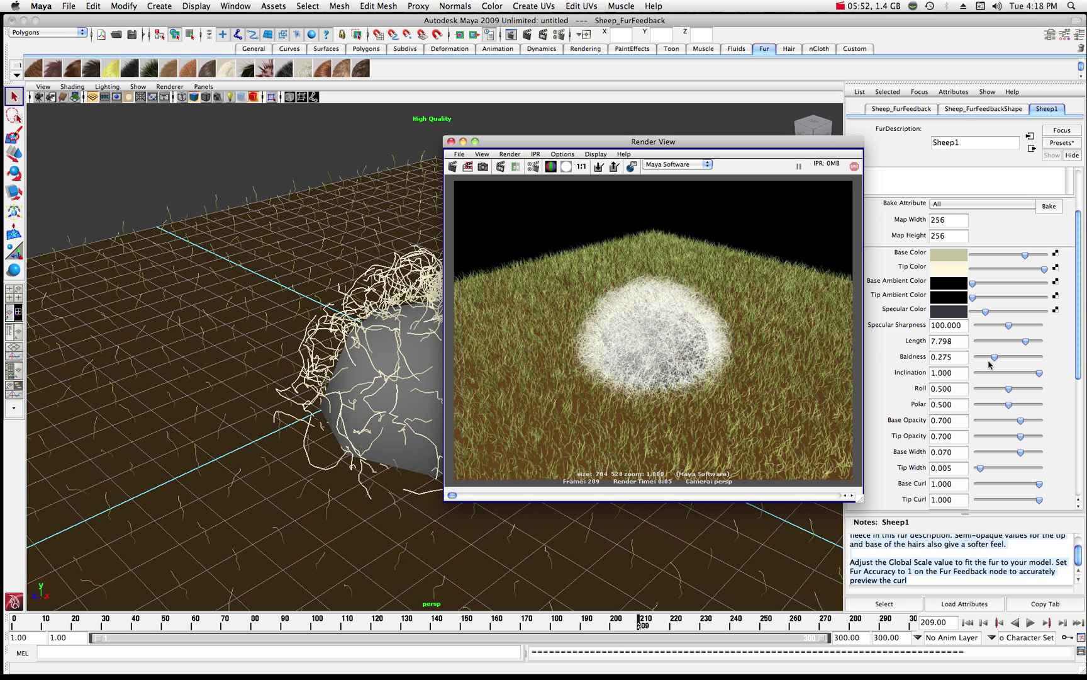
# Step: Set the Sheep1 fur's Inclination to 0.716, Roll to 0.615 and Base Opacity to 0.505, re-render the frame and close the Render View
pyautogui.moveTo(1040, 375)
pyautogui.mouseDown()
pyautogui.moveTo(1012, 377)
pyautogui.moveTo(1022, 376)
pyautogui.mouseUp()
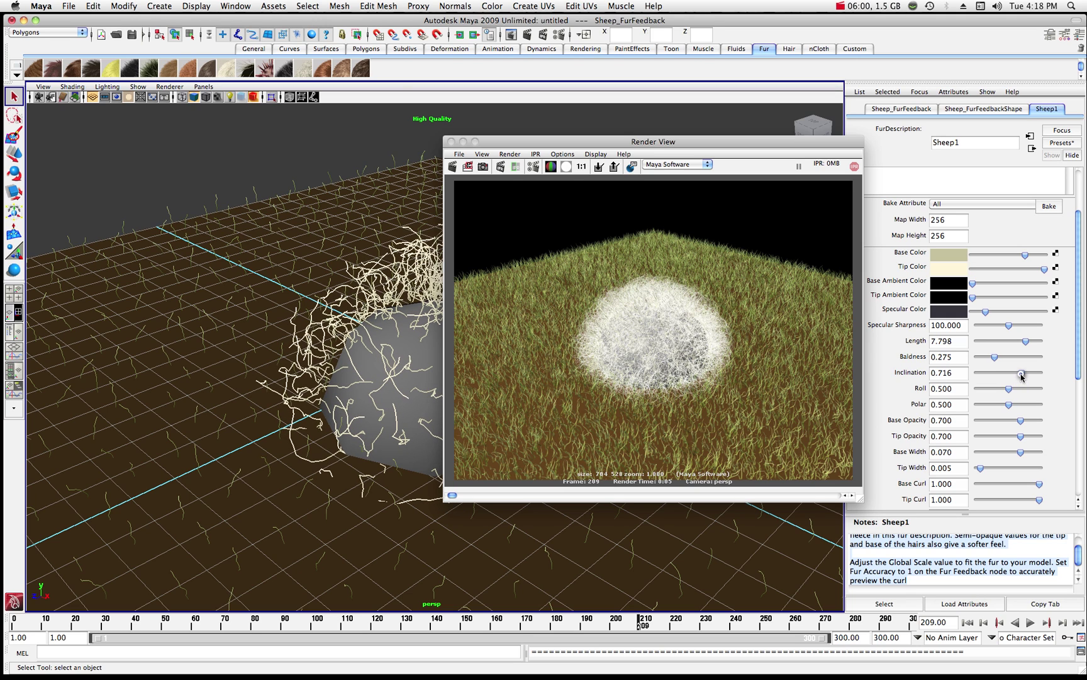
pyautogui.moveTo(1009, 390); pyautogui.dragTo(1017, 390)
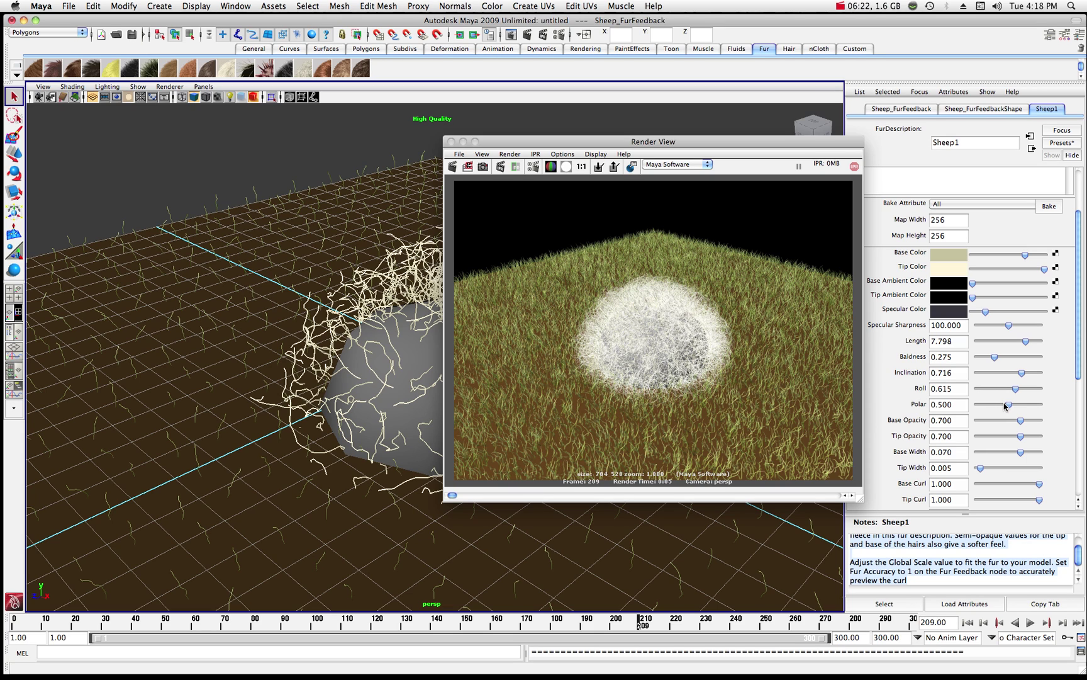
pyautogui.moveTo(1021, 423); pyautogui.dragTo(1009, 423)
pyautogui.click(453, 166)
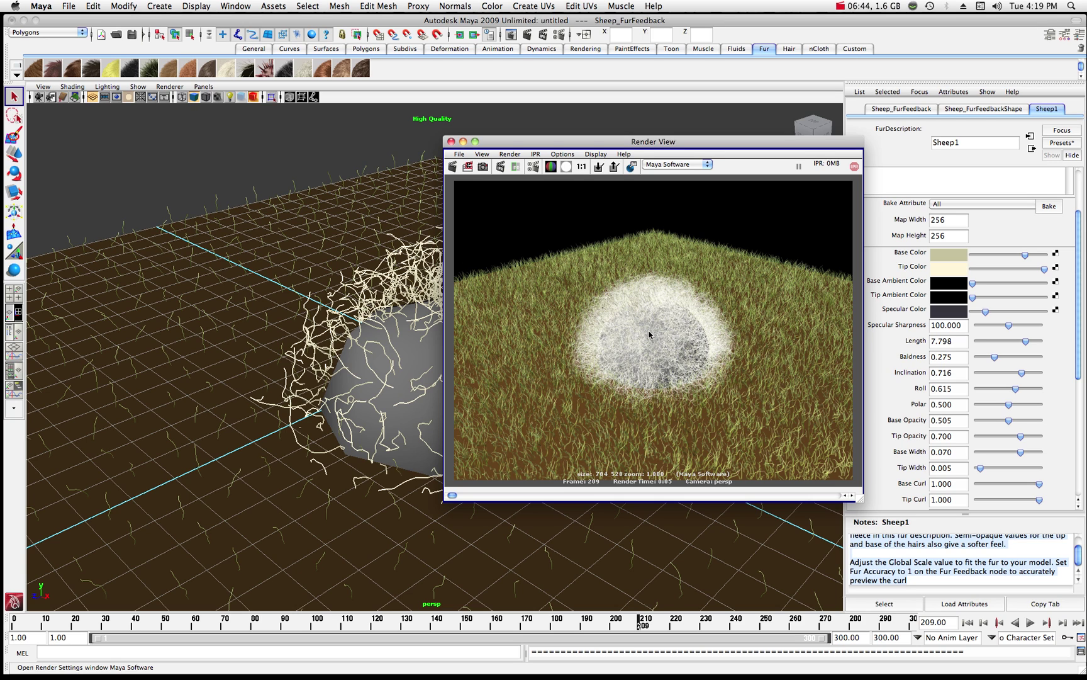
pyautogui.click(451, 142)
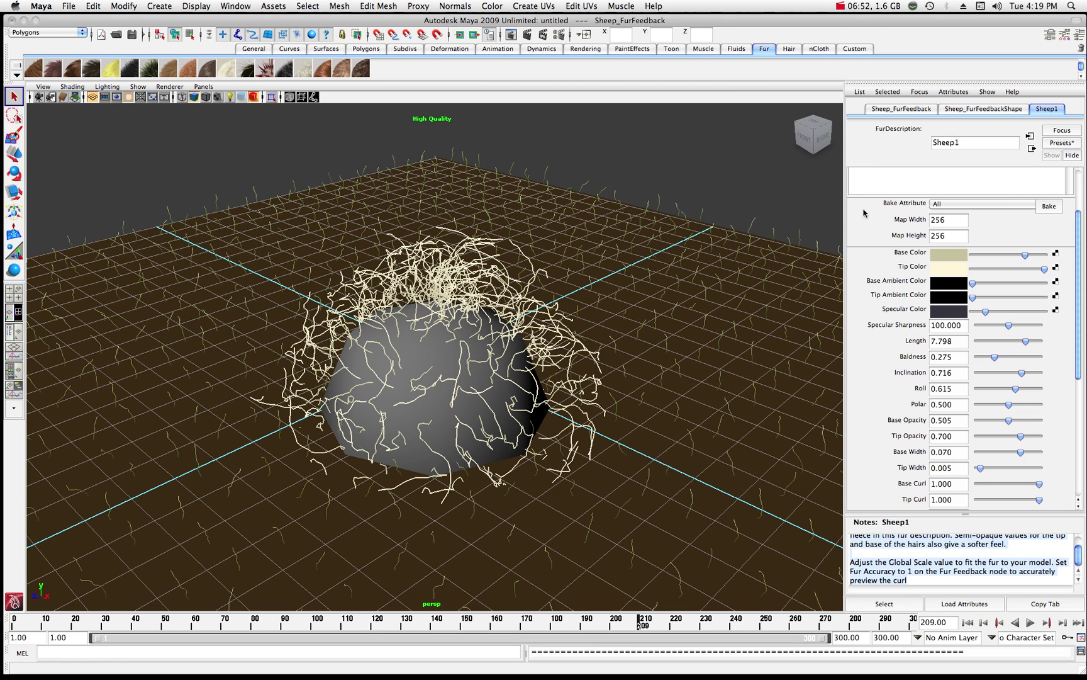
# Step: Blend the Gorilla preset at 50% into the Sheep1 fur description
pyautogui.click(1061, 143)
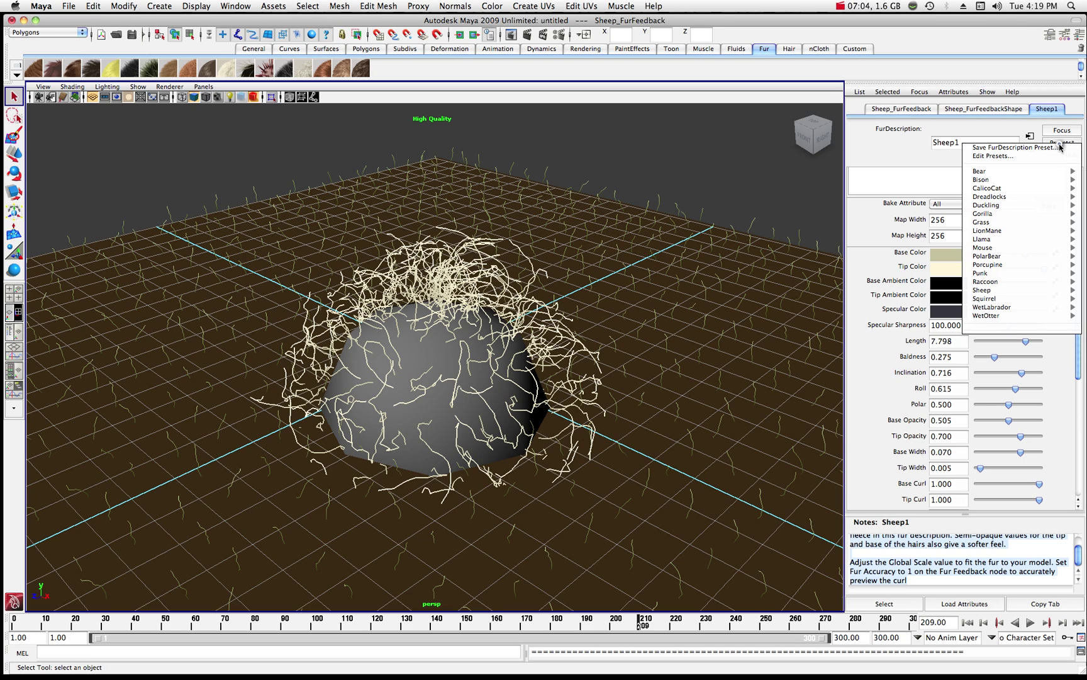
pyautogui.moveTo(995, 214)
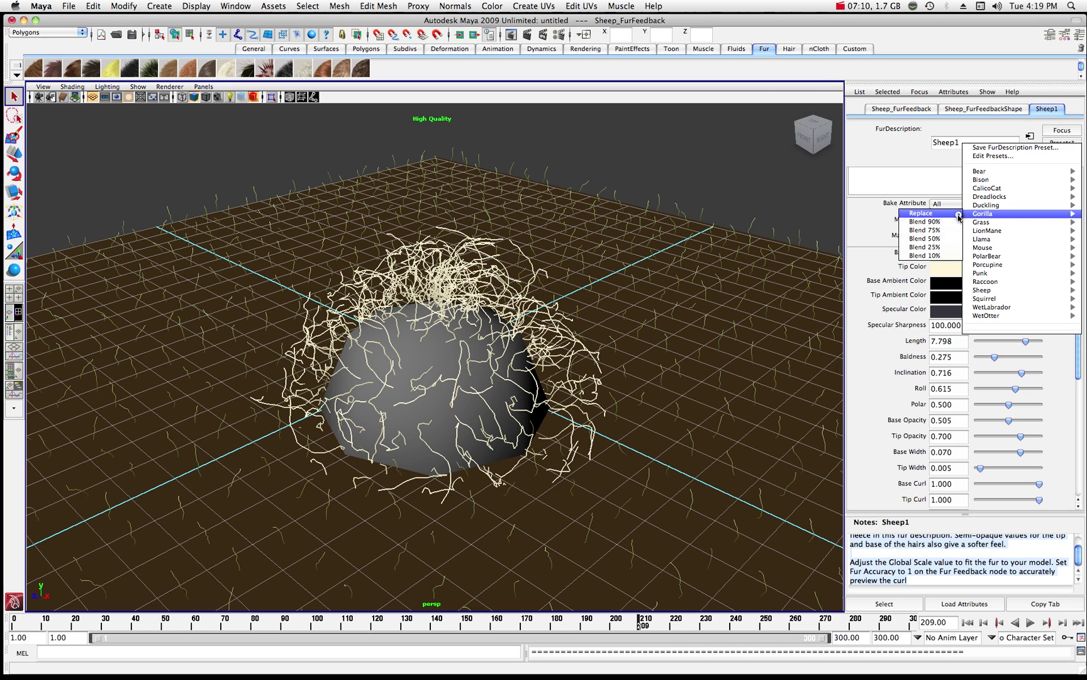
pyautogui.click(924, 240)
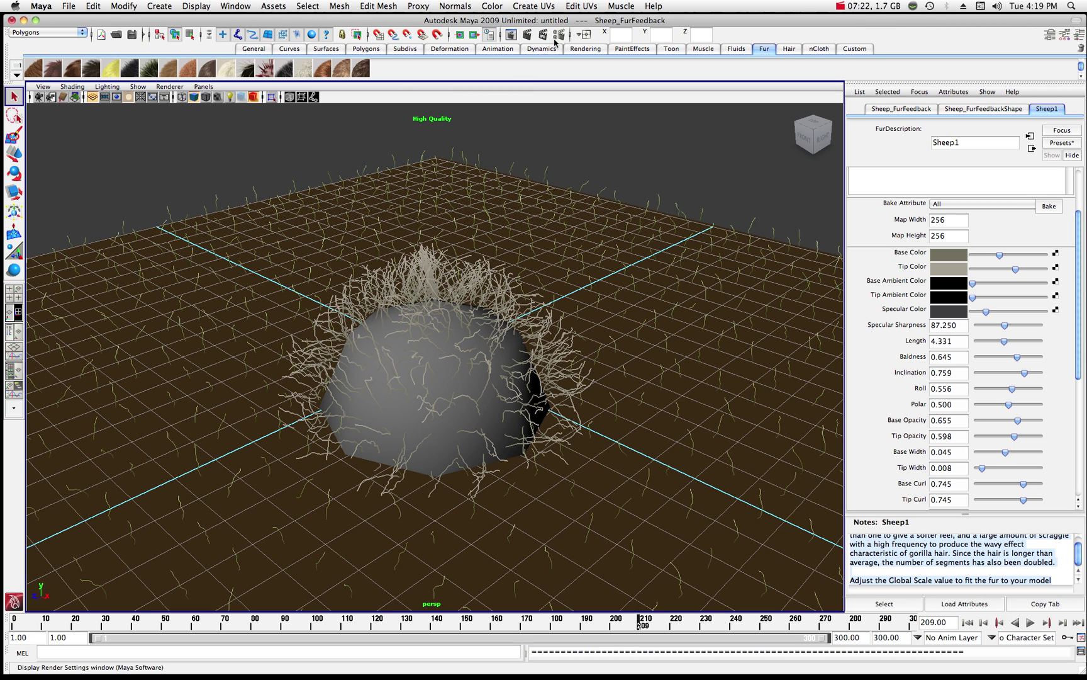
# Step: Render the current frame with Maya Software to check the blended fur, and minimize the Render View
pyautogui.click(511, 34)
pyautogui.moveTo(881, 133); pyautogui.dragTo(686, 158)
pyautogui.click(511, 183)
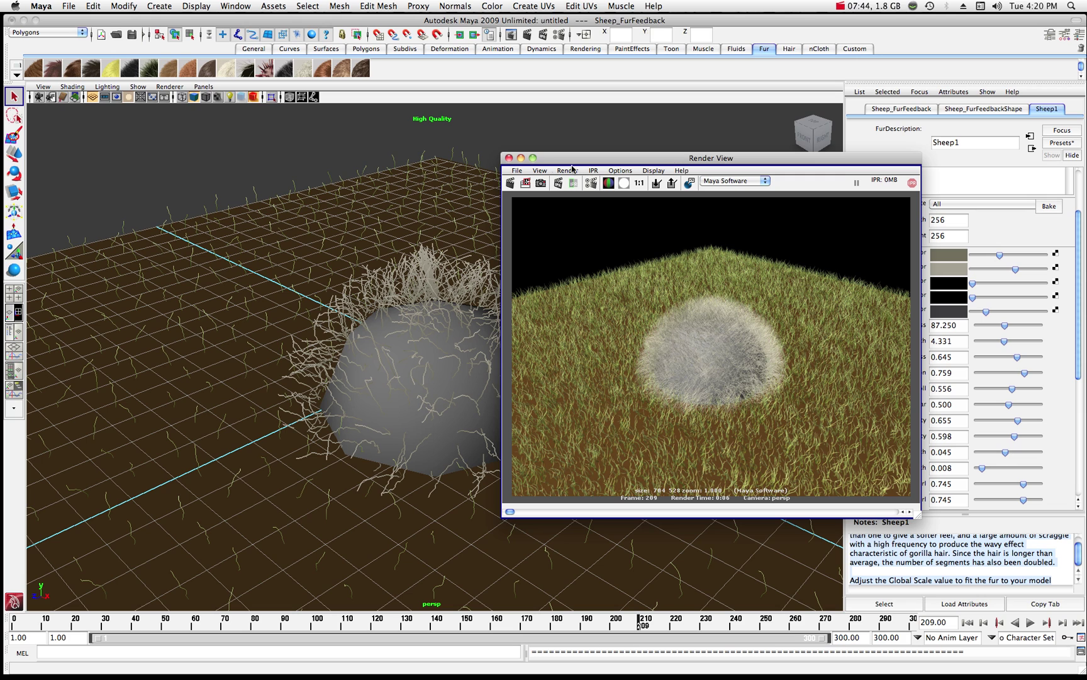
pyautogui.click(521, 161)
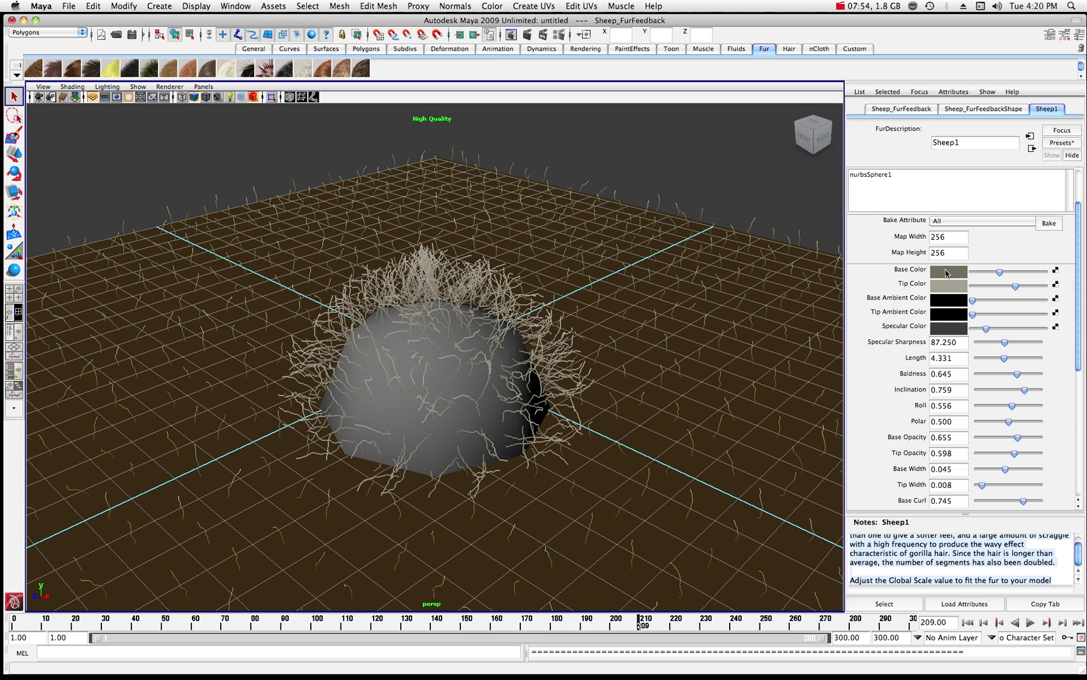
# Step: Change the Sheep1 fur's Base Color to a slate blue (HSV 214.56, 0.363, 0.377) and re-render the frame to check it
pyautogui.click(948, 275)
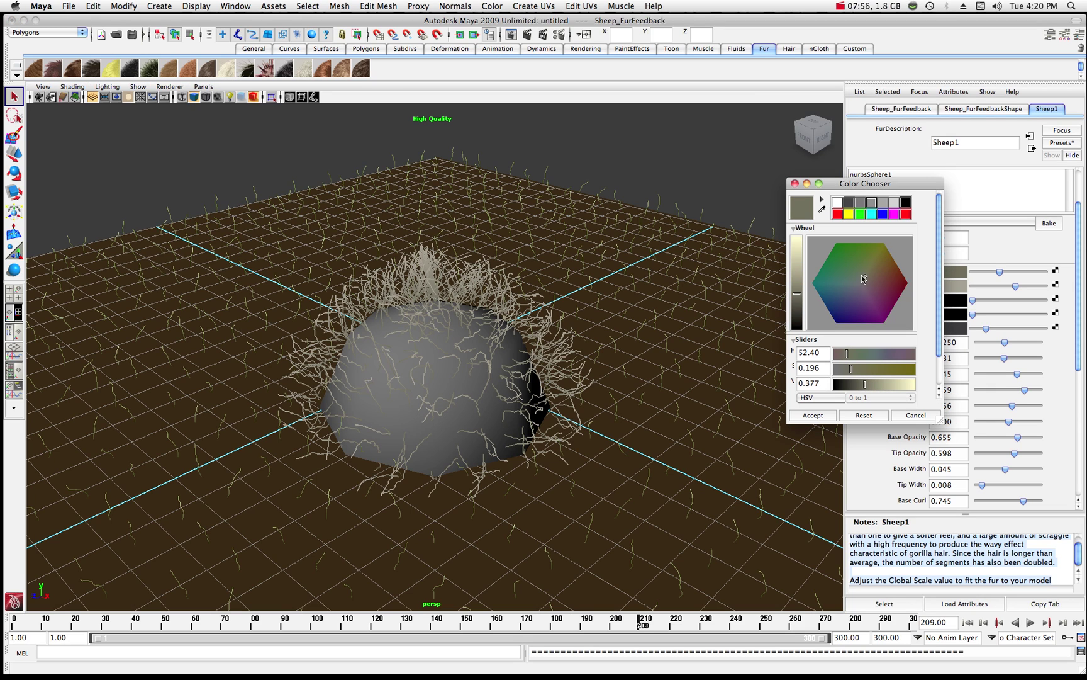
pyautogui.click(847, 292)
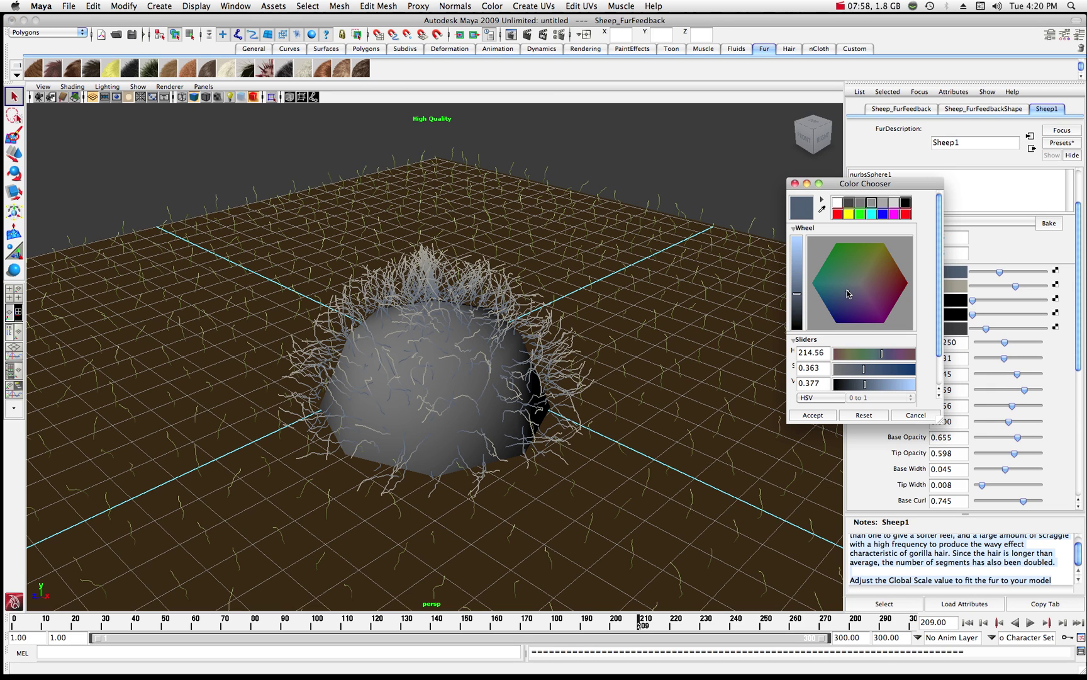
pyautogui.click(820, 415)
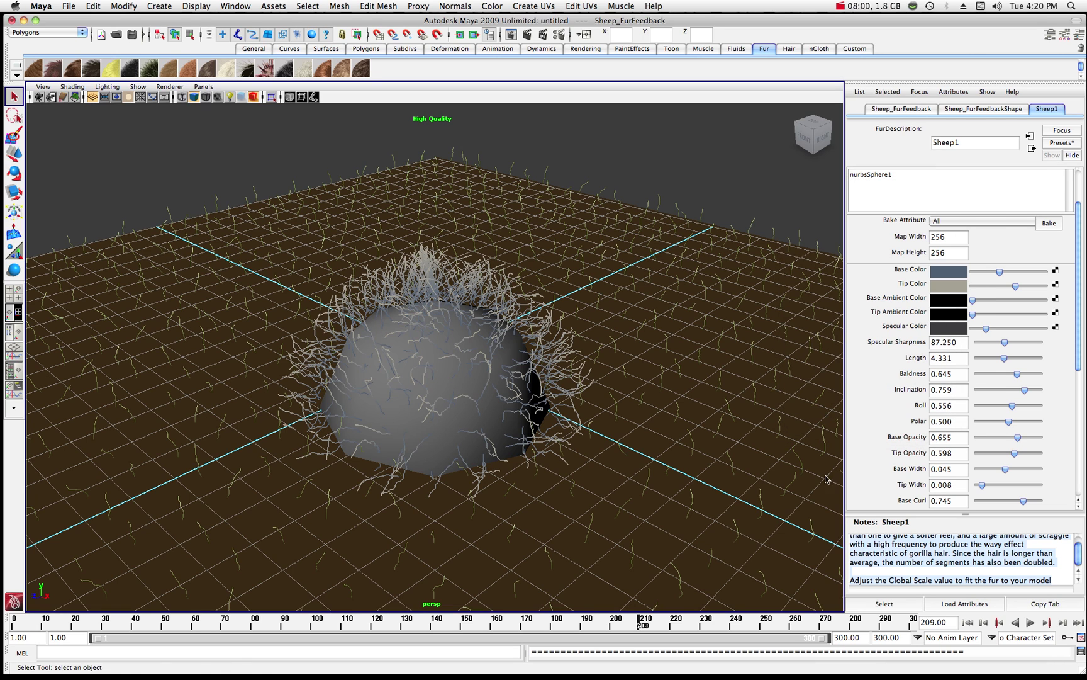
pyautogui.moveTo(875, 671)
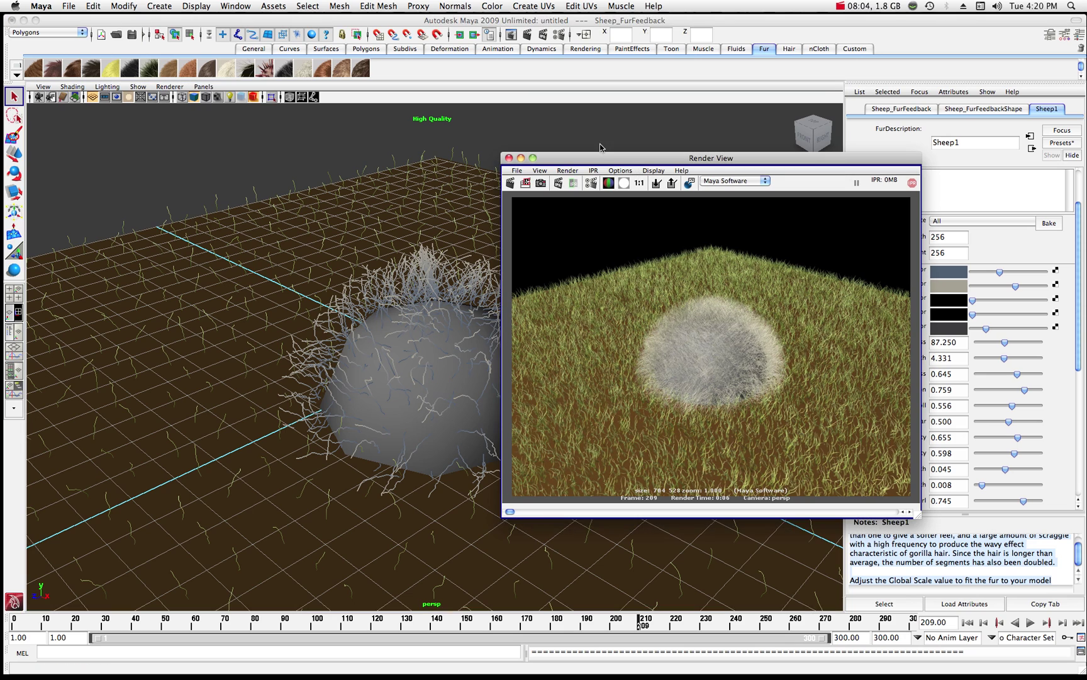
pyautogui.click(510, 183)
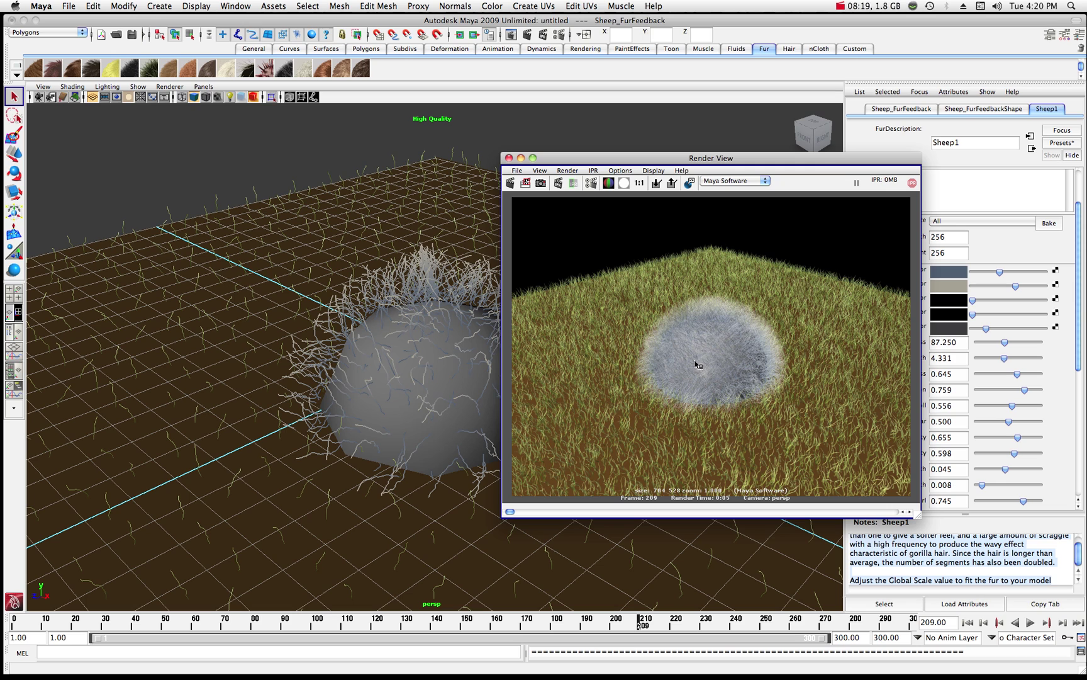
pyautogui.click(521, 158)
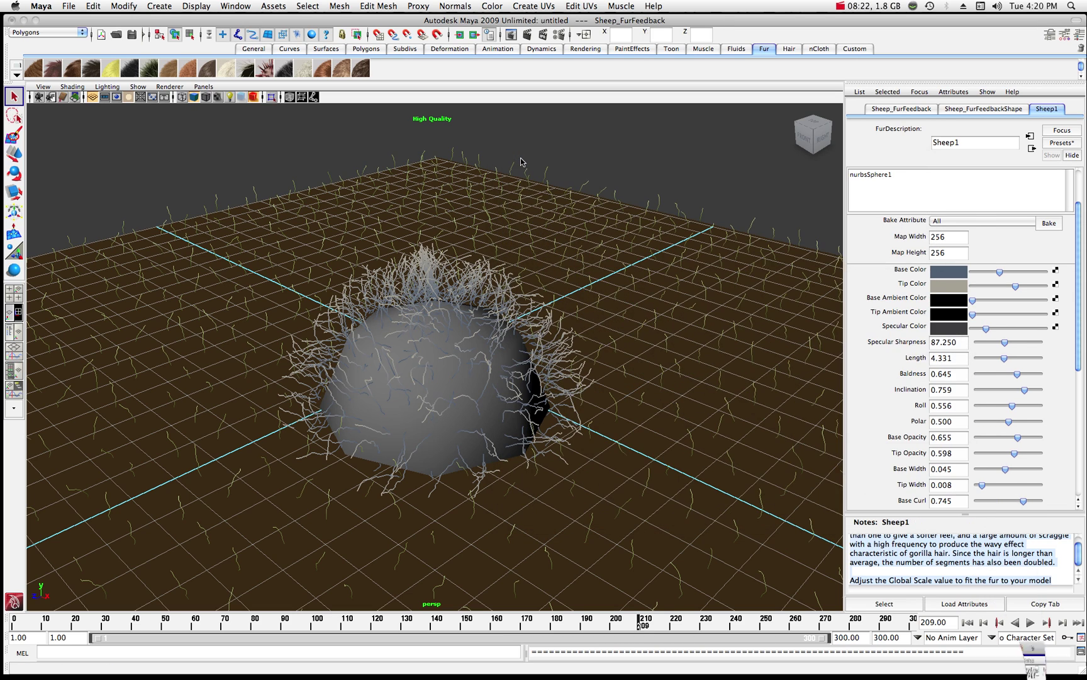
# Step: Set the Sheep1 fur's Base Width to 0.075, re-render the frame and minimize the Render View
pyautogui.scroll(-2, 887, 401)
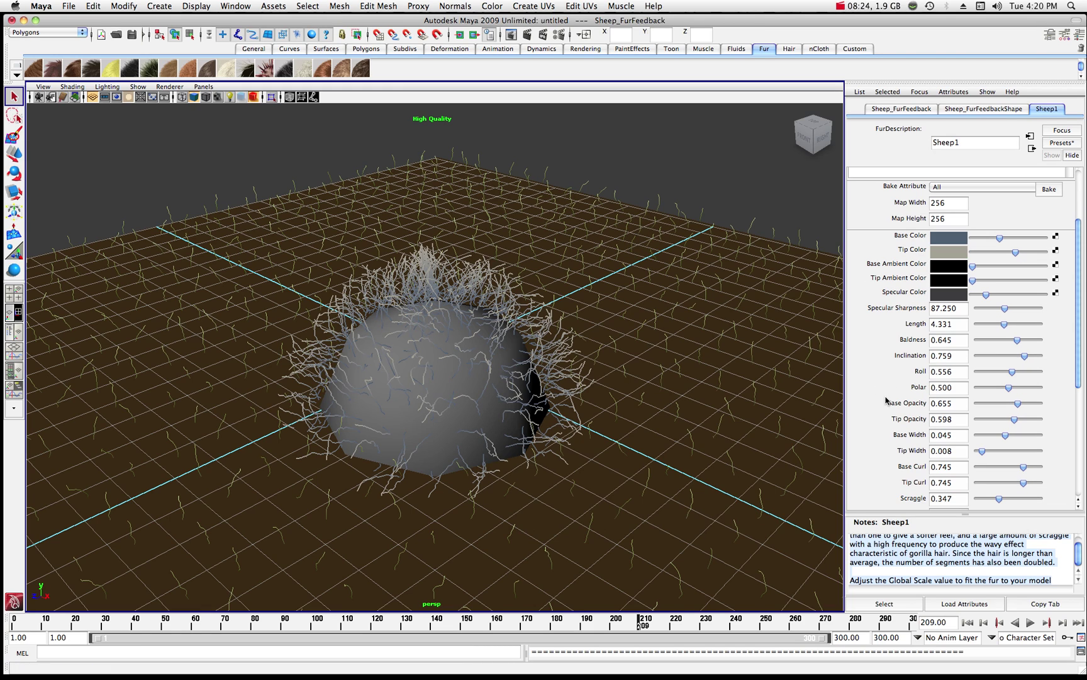
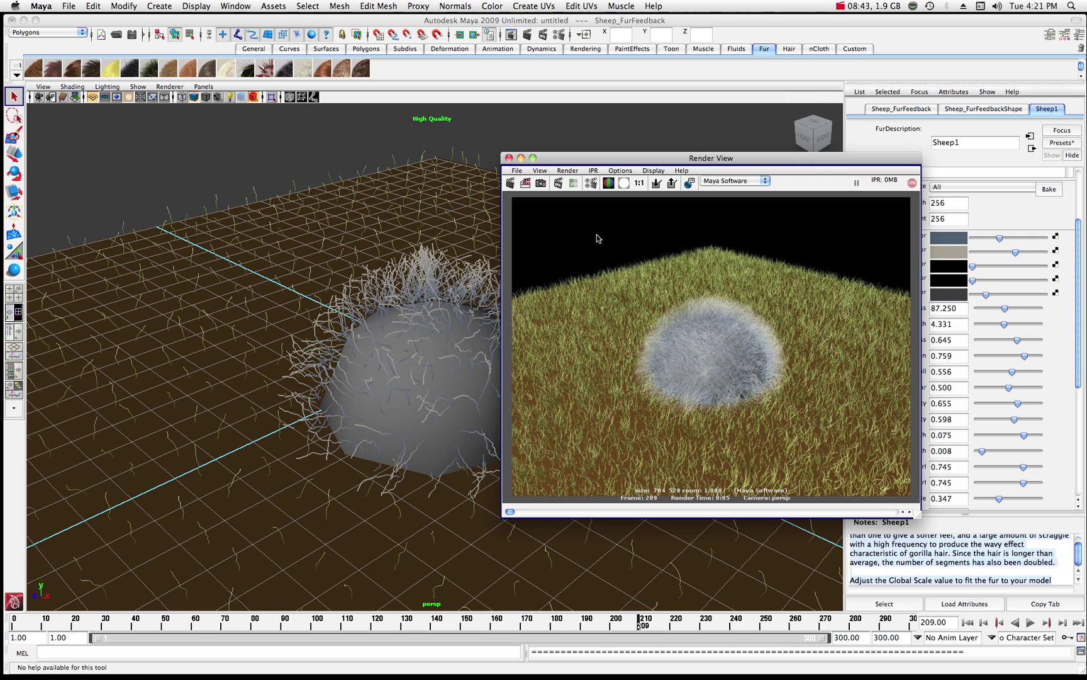
pyautogui.click(510, 182)
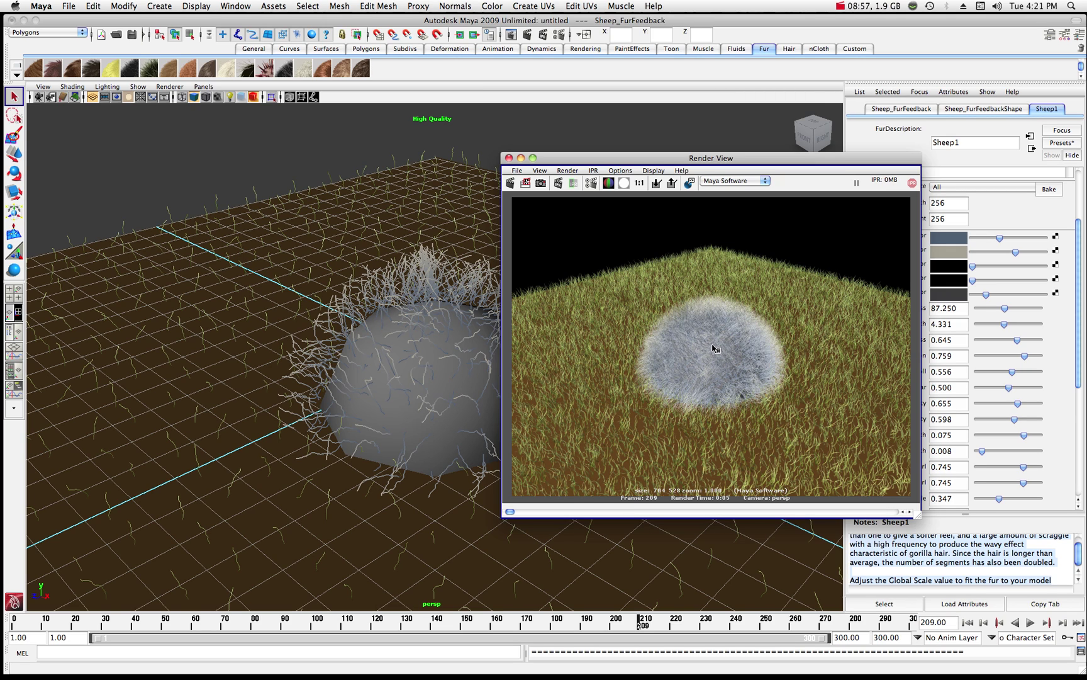
pyautogui.click(521, 158)
# Step: Set the Sheep1 fur's Length to 9.266 and adjust its Scraggle to 0.404
pyautogui.scroll(-3, 889, 415)
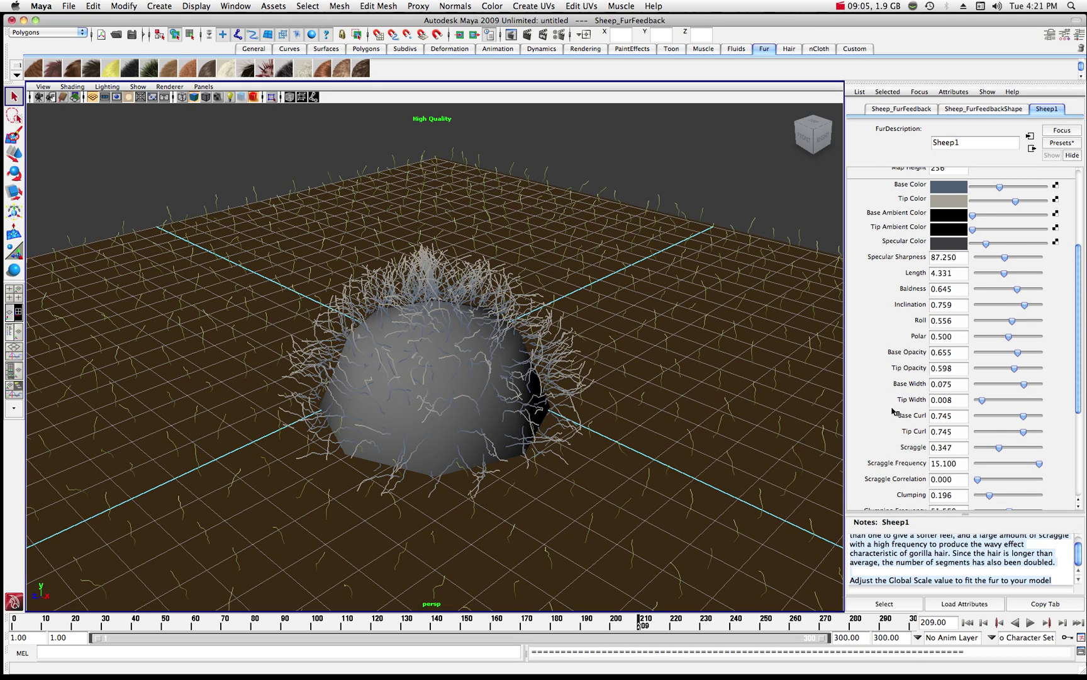
pyautogui.scroll(-1, 894, 411)
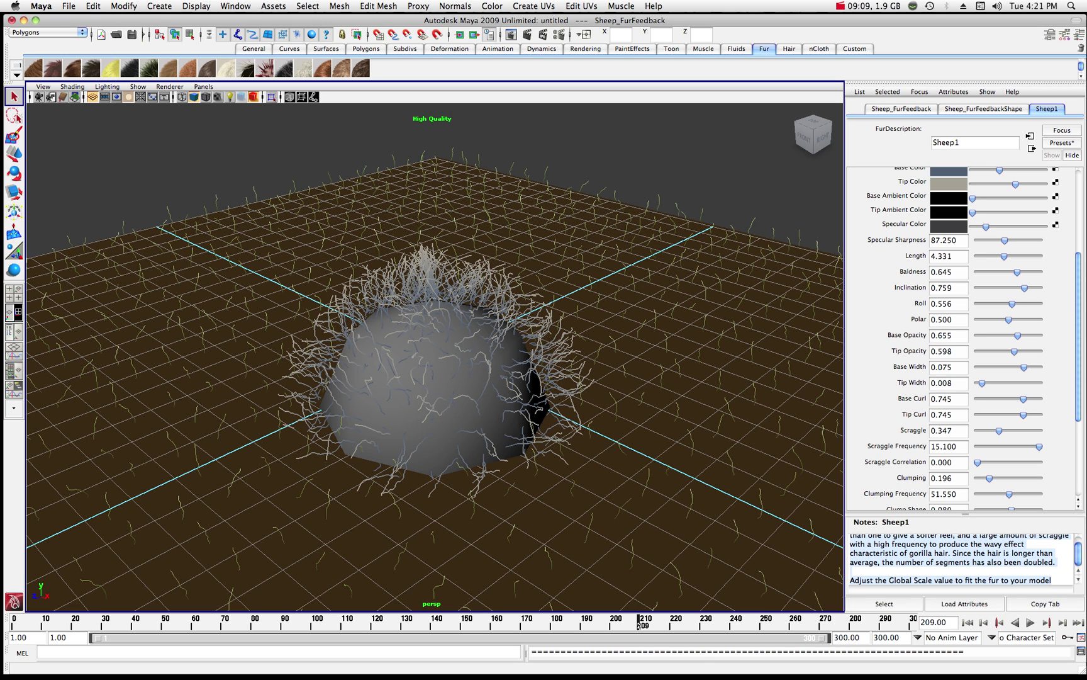
pyautogui.moveTo(1005, 257); pyautogui.dragTo(1036, 257)
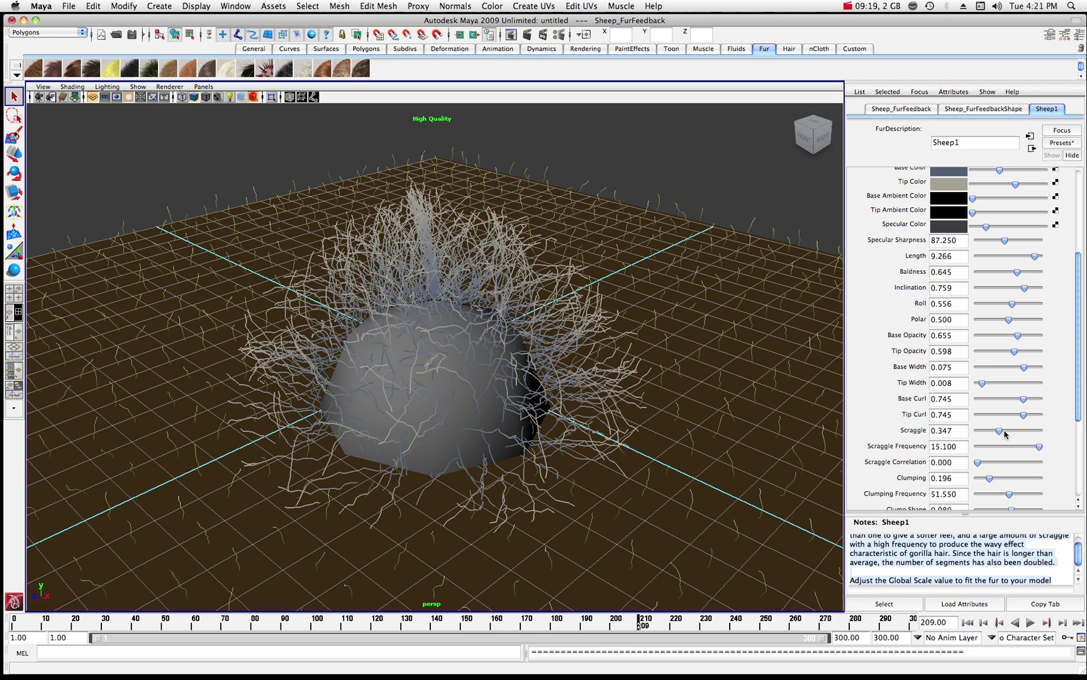
pyautogui.moveTo(1000, 432)
pyautogui.mouseDown()
pyautogui.moveTo(1027, 432)
pyautogui.moveTo(980, 436)
pyautogui.moveTo(1007, 431)
pyautogui.mouseUp()
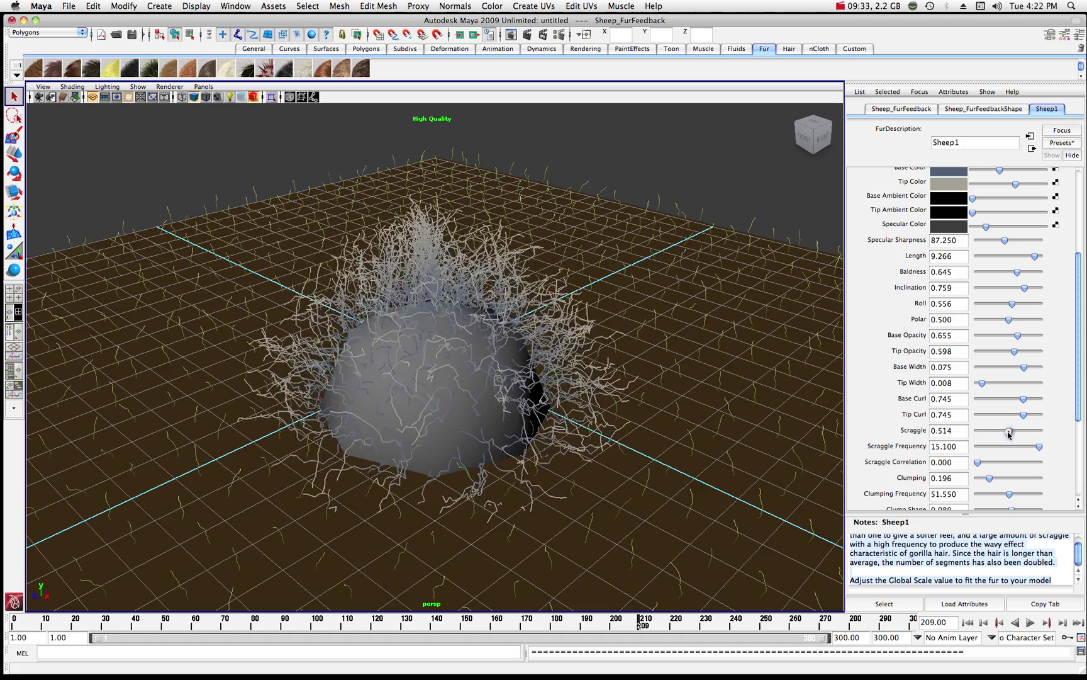
pyautogui.moveTo(1002, 432); pyautogui.dragTo(1003, 433)
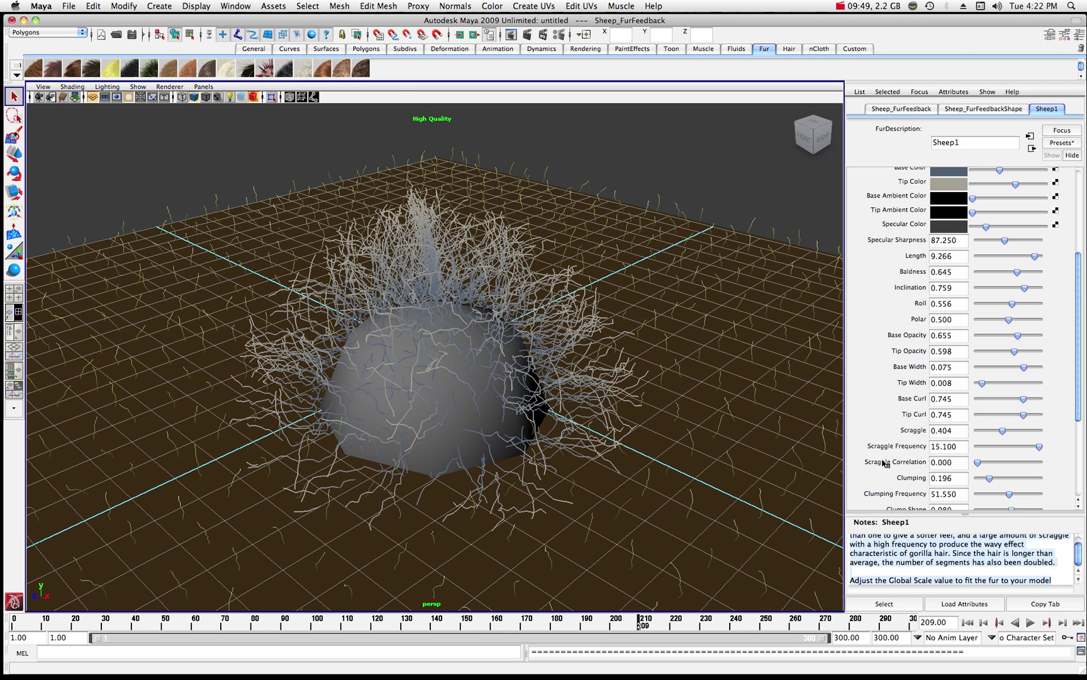
# Step: Set the Sheep1 fur's Clumping to 0.954 and re-render the frame, moving the Render View clear of the fur attributes
pyautogui.scroll(-1, 888, 460)
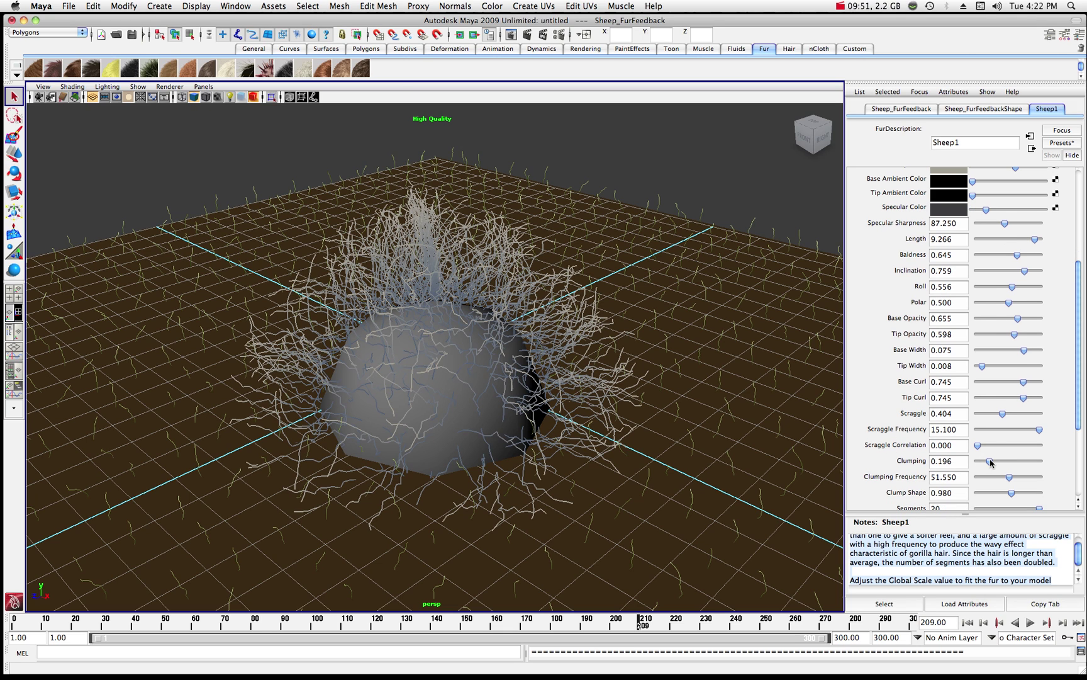
pyautogui.moveTo(990, 463); pyautogui.dragTo(1037, 461)
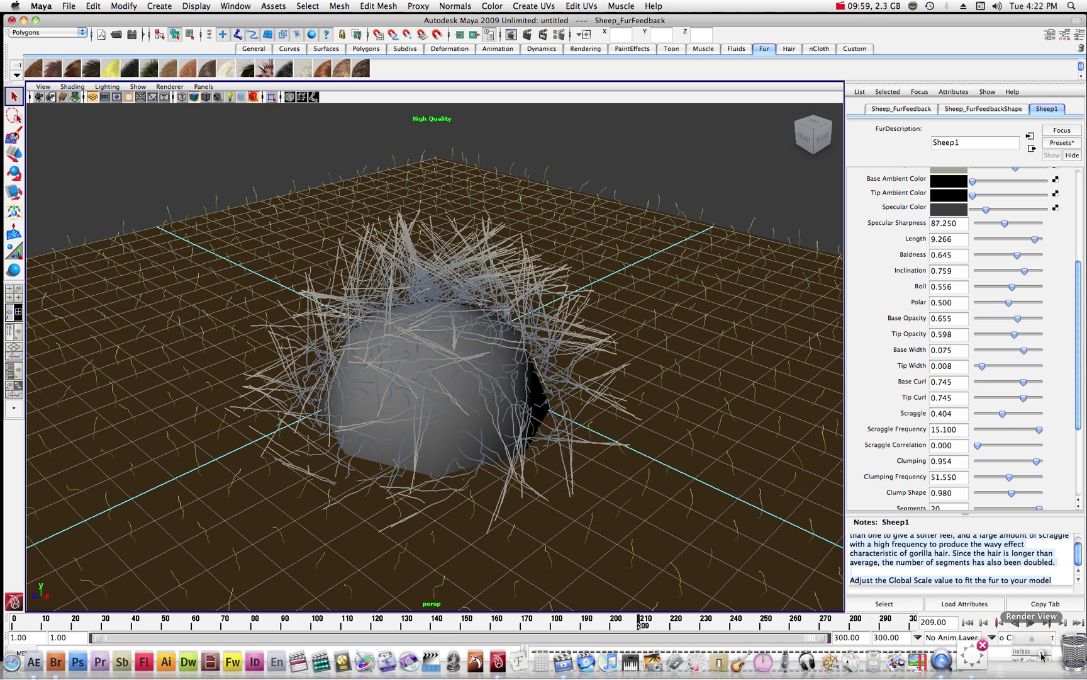
pyautogui.click(1032, 658)
pyautogui.click(511, 182)
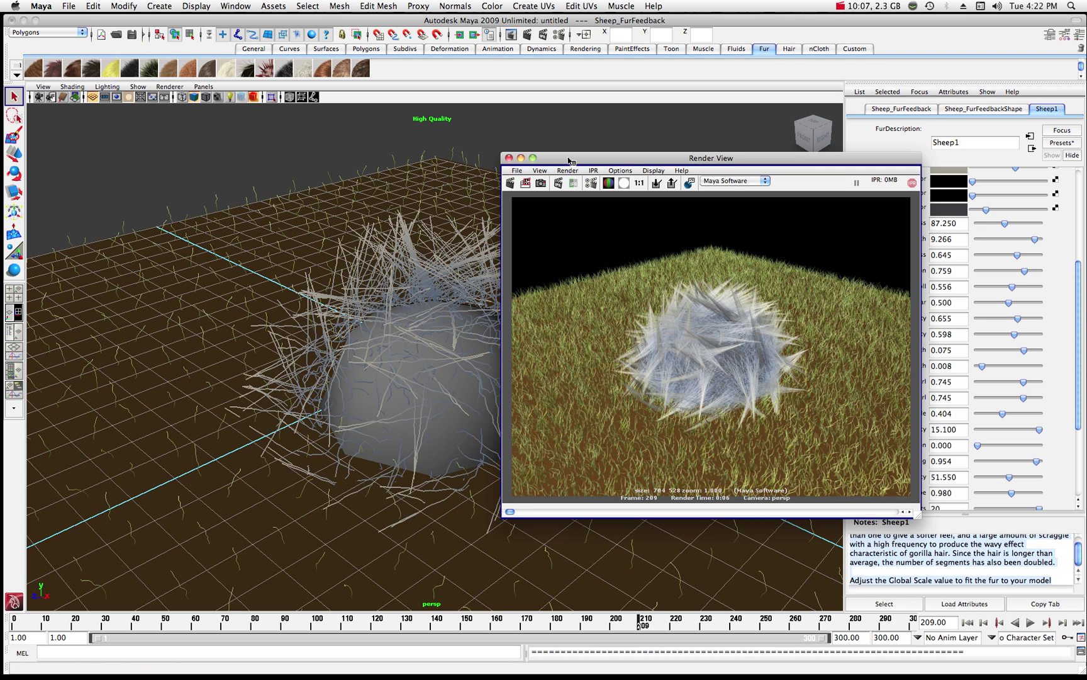
pyautogui.moveTo(571, 161); pyautogui.dragTo(589, 136)
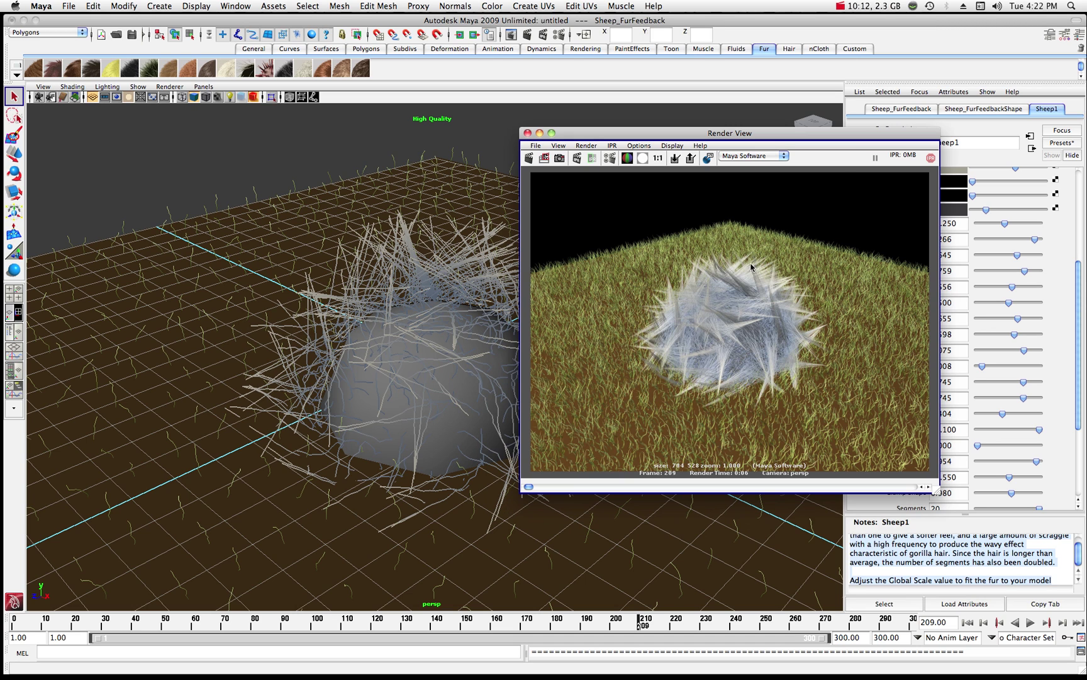
pyautogui.moveTo(851, 136); pyautogui.dragTo(785, 134)
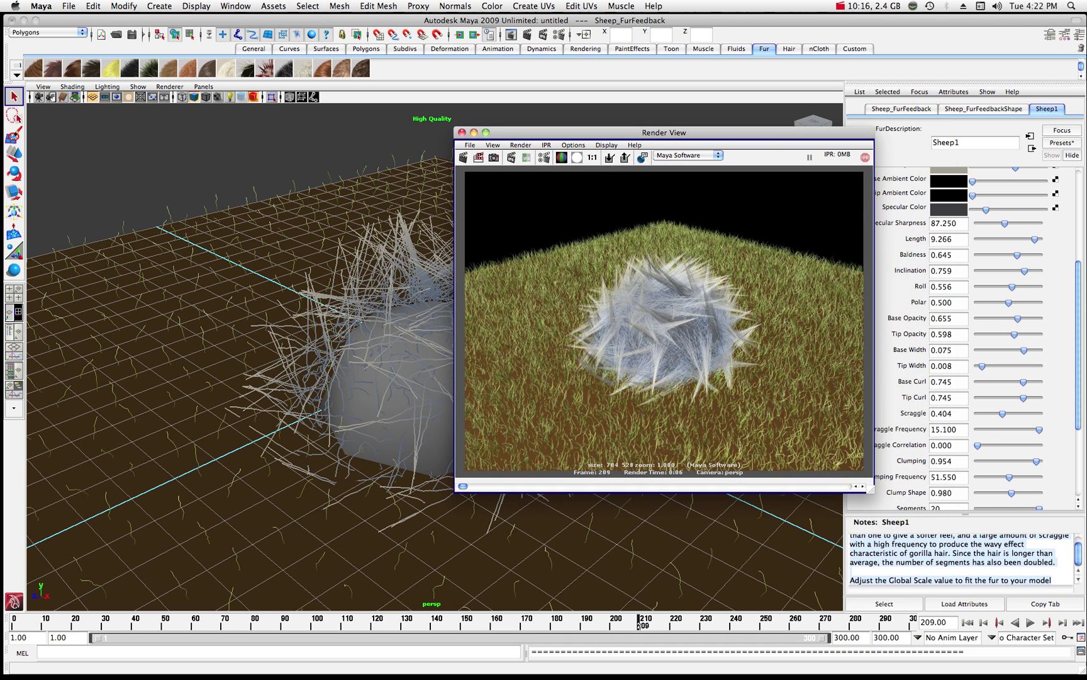
# Step: Reduce the Sheep1 fur's Clumping to 0.101 and minimize the Render View
pyautogui.moveTo(1036, 461); pyautogui.dragTo(985, 462)
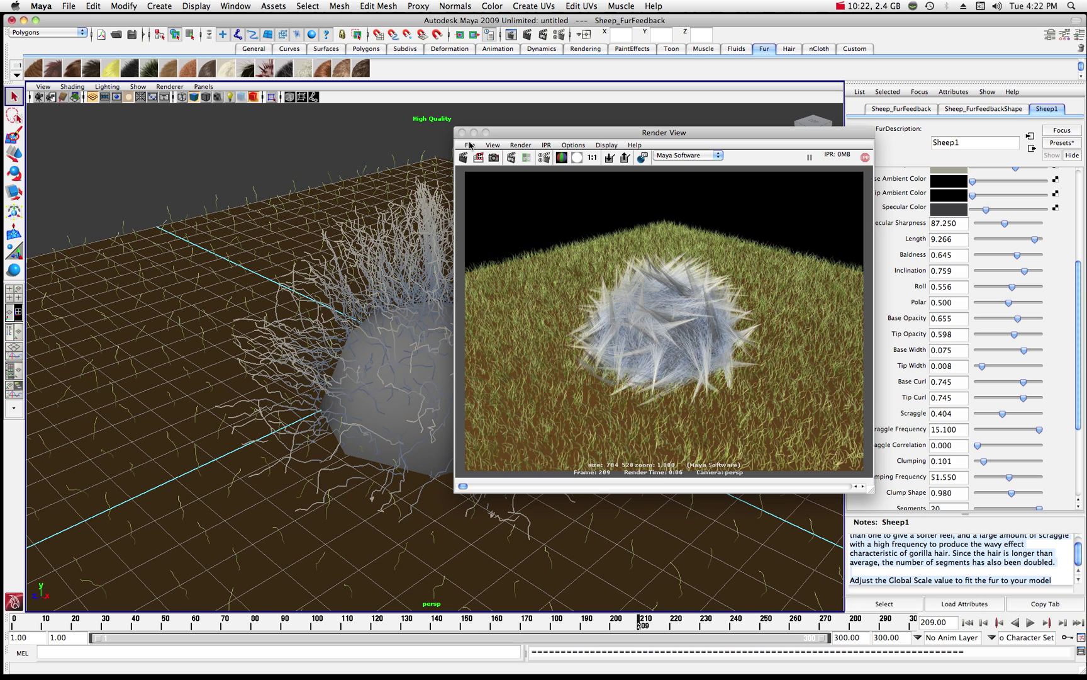
pyautogui.click(474, 132)
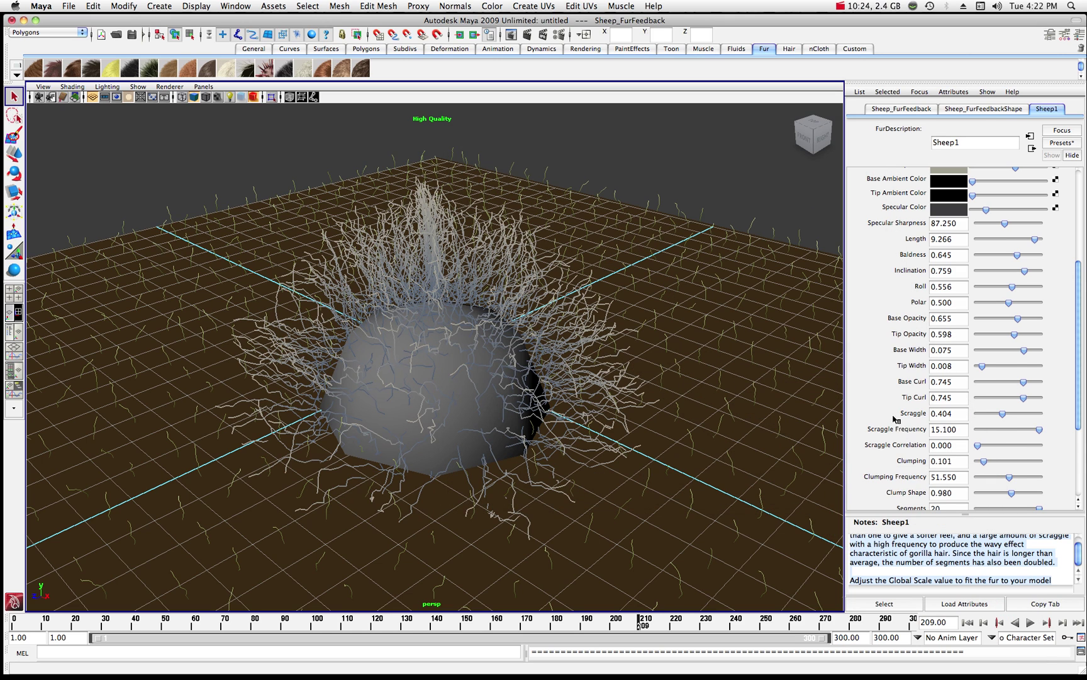
# Step: Select the fur on the ground plane to bring up the Grass fur description's attributes
pyautogui.scroll(-5, 896, 419)
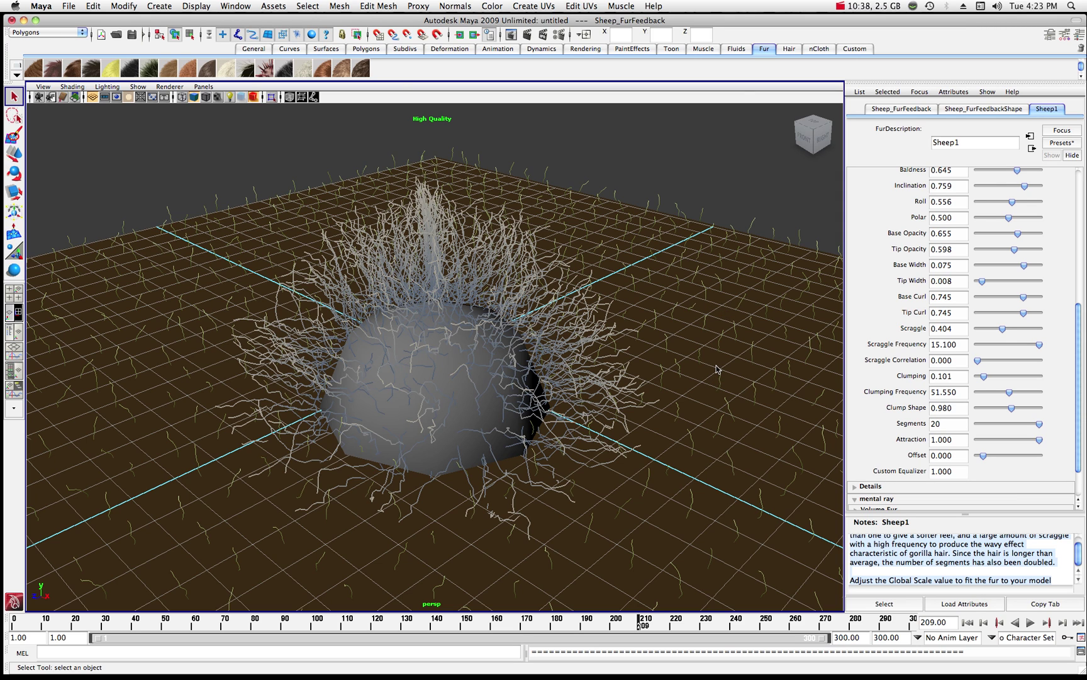
pyautogui.click(693, 220)
pyautogui.click(677, 208)
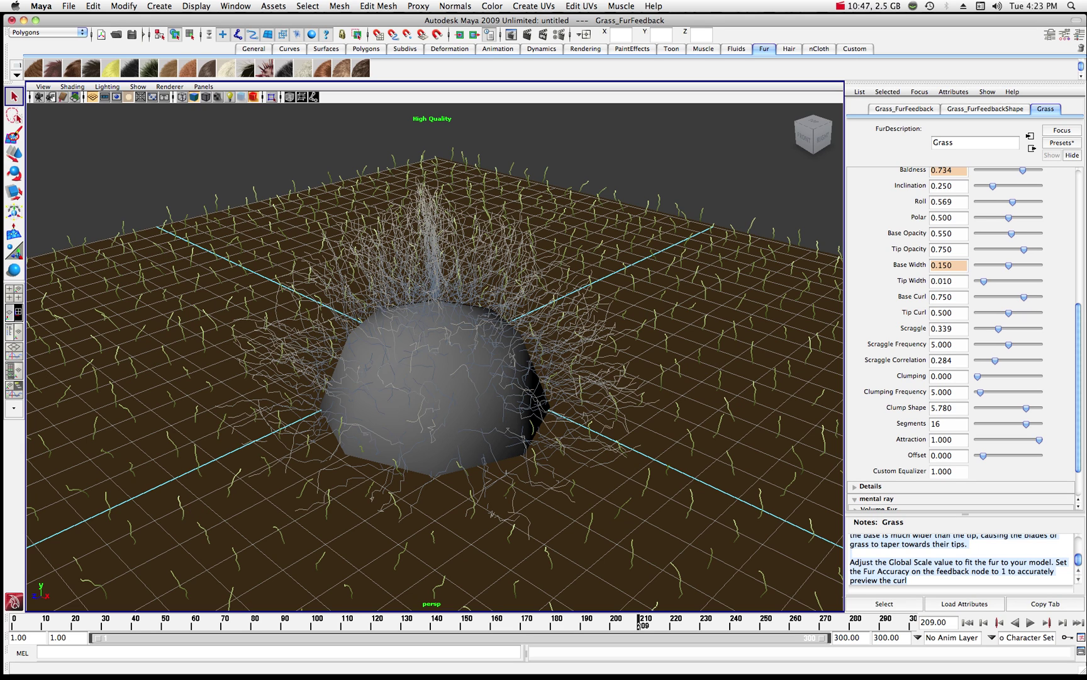
# Step: Bring up the Hypershade to view the ground plane's brown lambert2 material, and minimize the window
pyautogui.moveTo(837, 108); pyautogui.dragTo(692, 107)
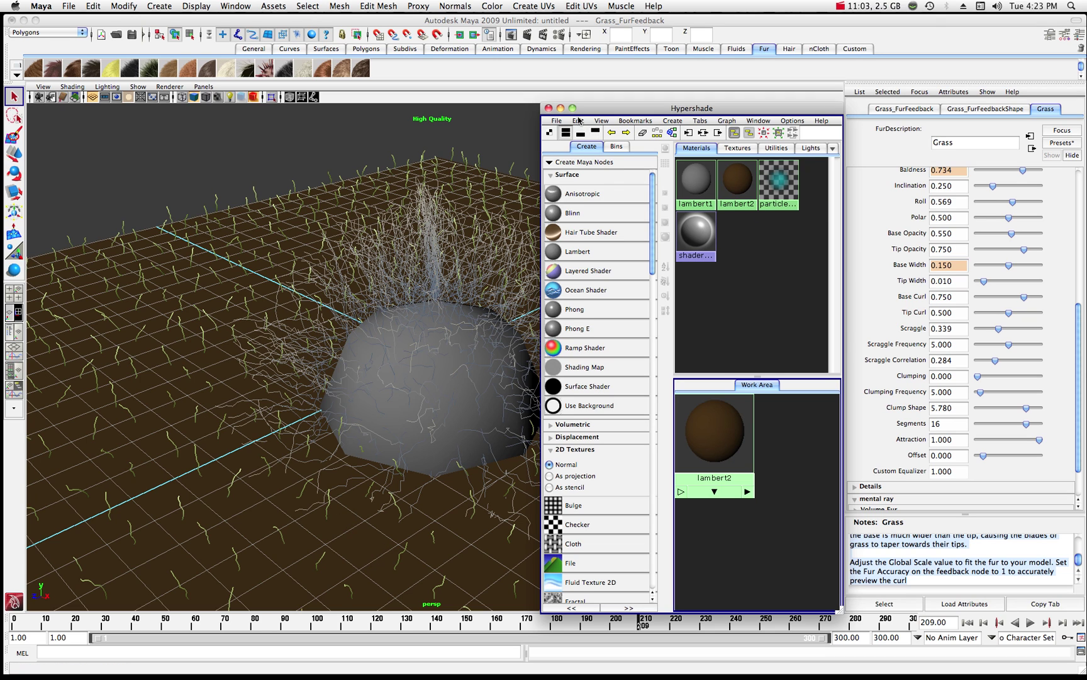
pyautogui.click(561, 108)
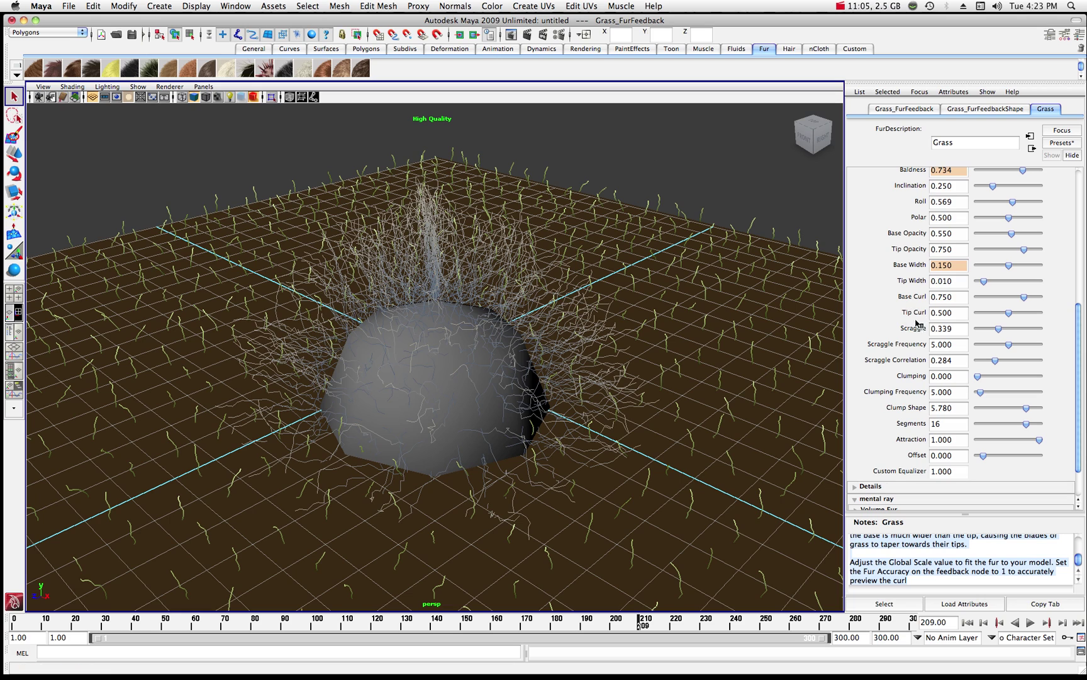
# Step: Expand the Grass fur's Details and its Base Color noise settings, and examine the list of per-attribute sections
pyautogui.scroll(-2, 861, 417)
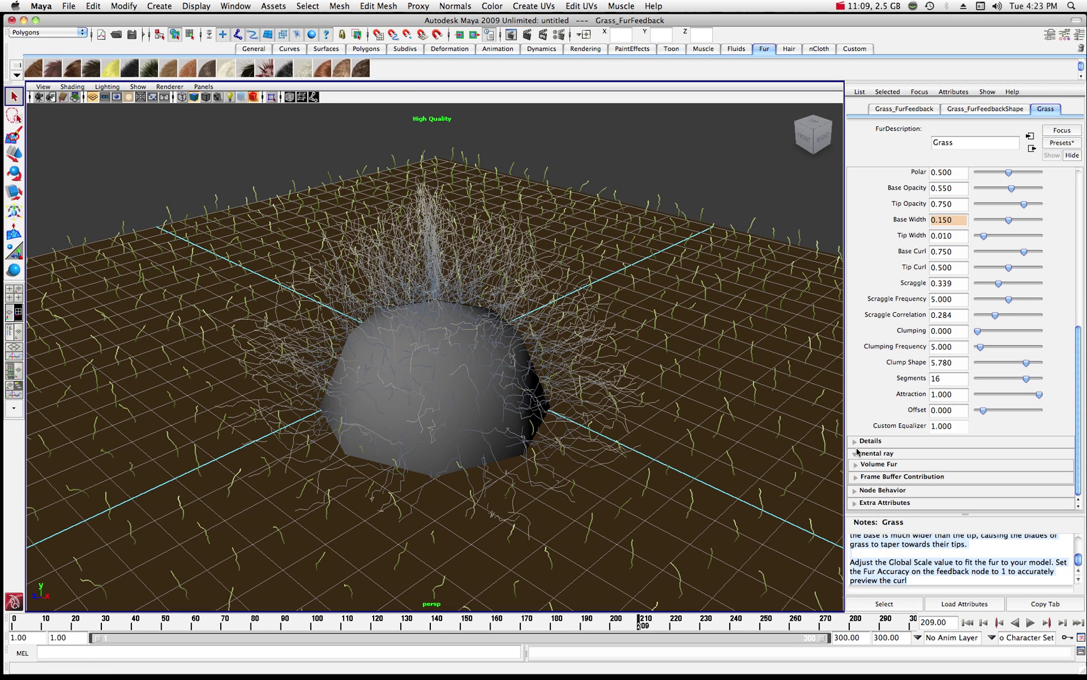
pyautogui.click(855, 442)
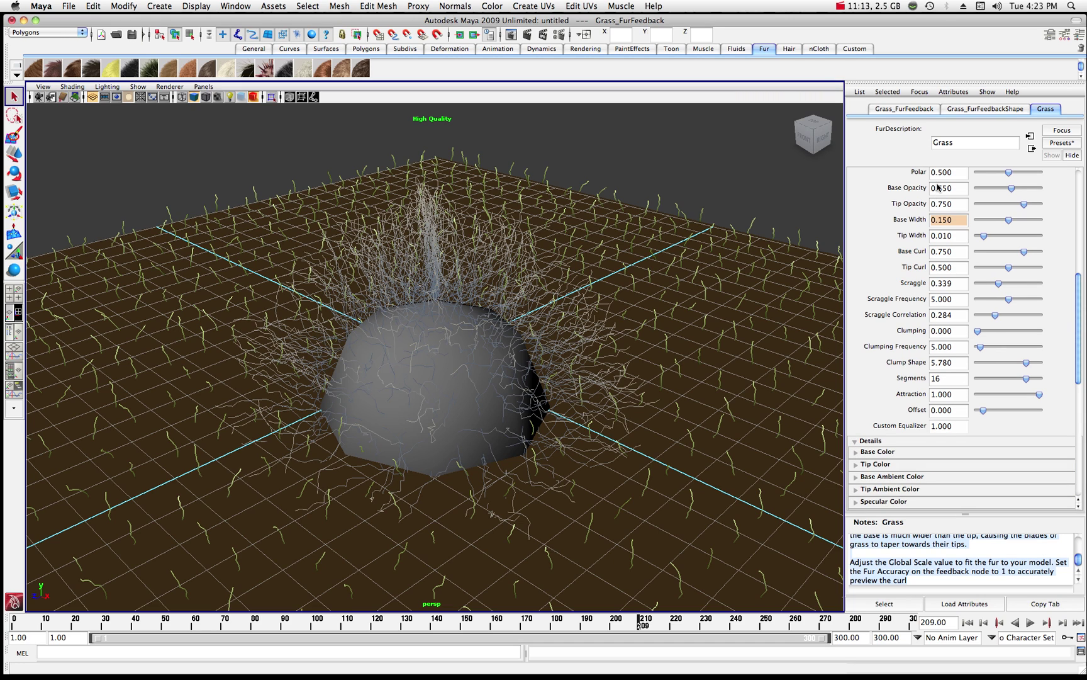
pyautogui.click(856, 452)
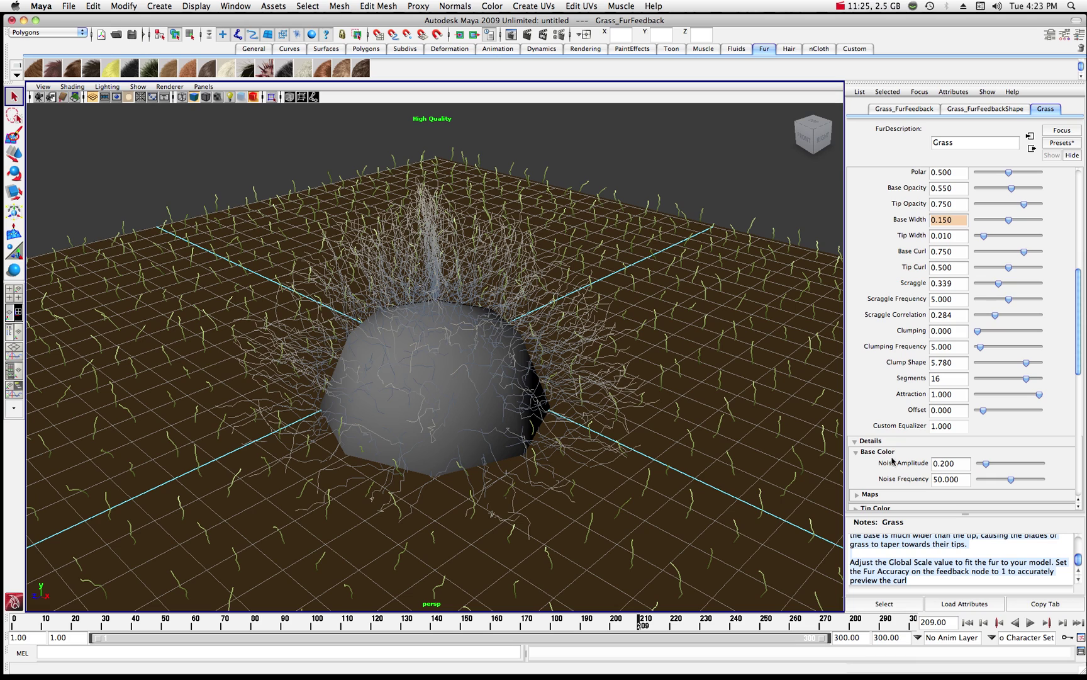
pyautogui.scroll(-5, 887, 469)
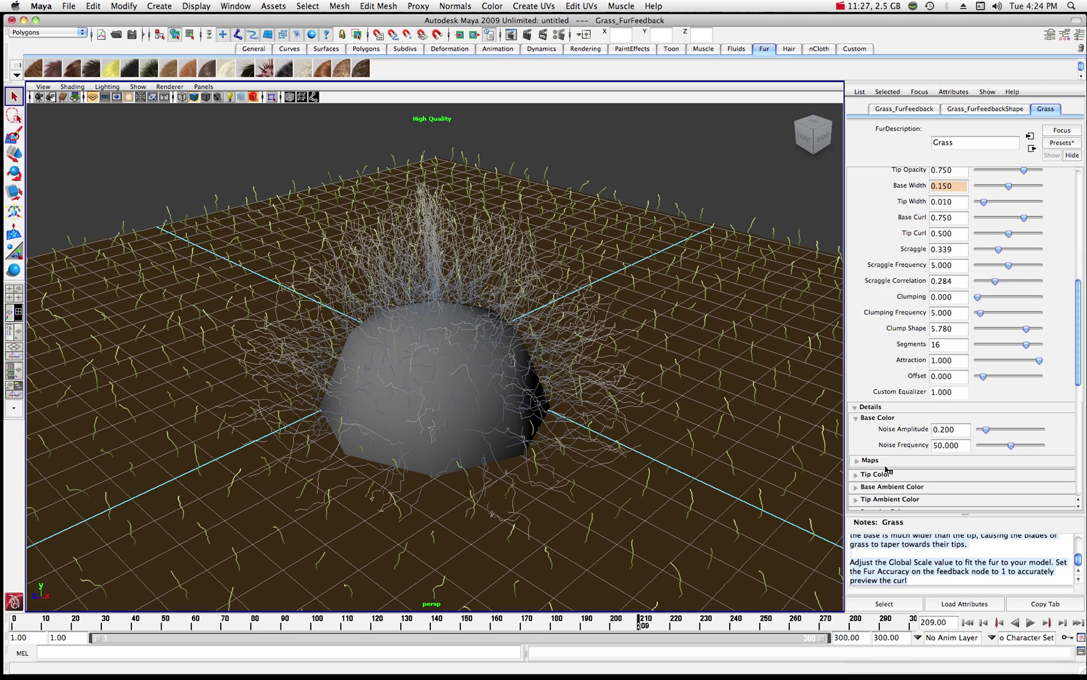
pyautogui.scroll(-6, 887, 469)
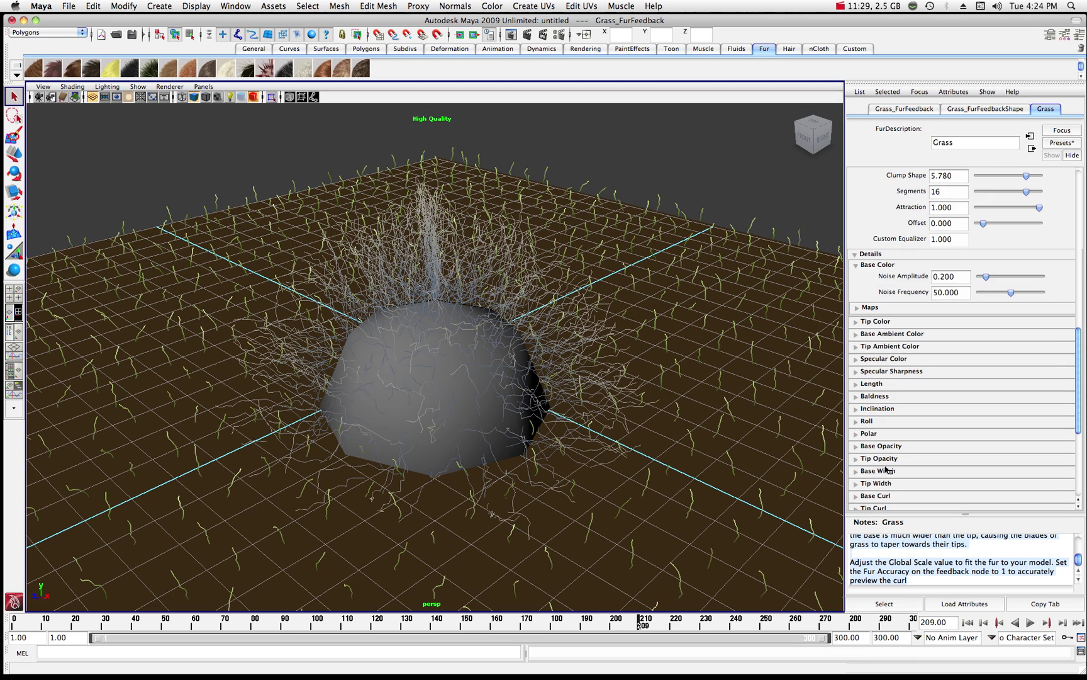
pyautogui.scroll(-2, 887, 468)
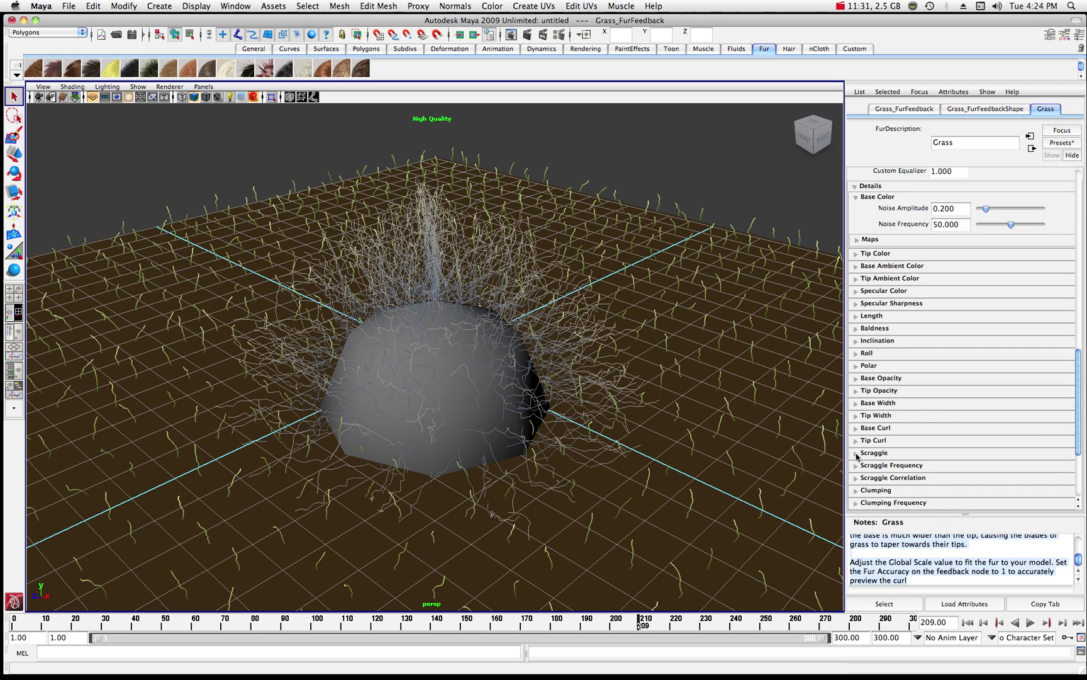
# Step: Expand the Scraggle details and set the Sheep1 fur's Scraggle Noise Amplitude to 0.257 and Noise Frequency to 14.900
pyautogui.click(857, 453)
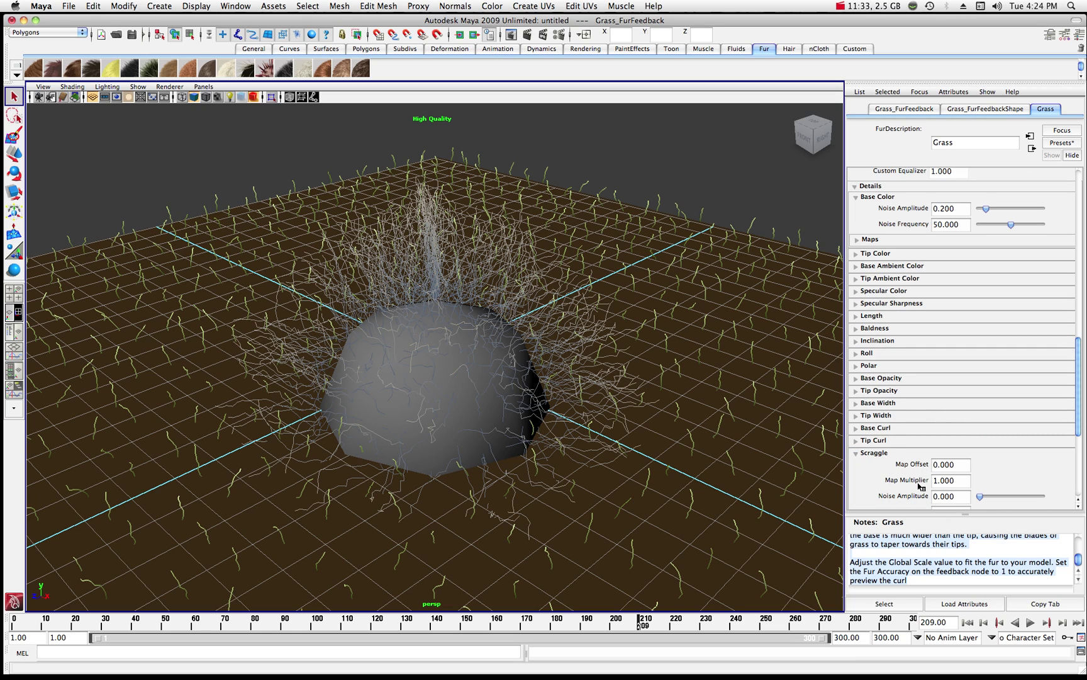
pyautogui.scroll(-2, 903, 480)
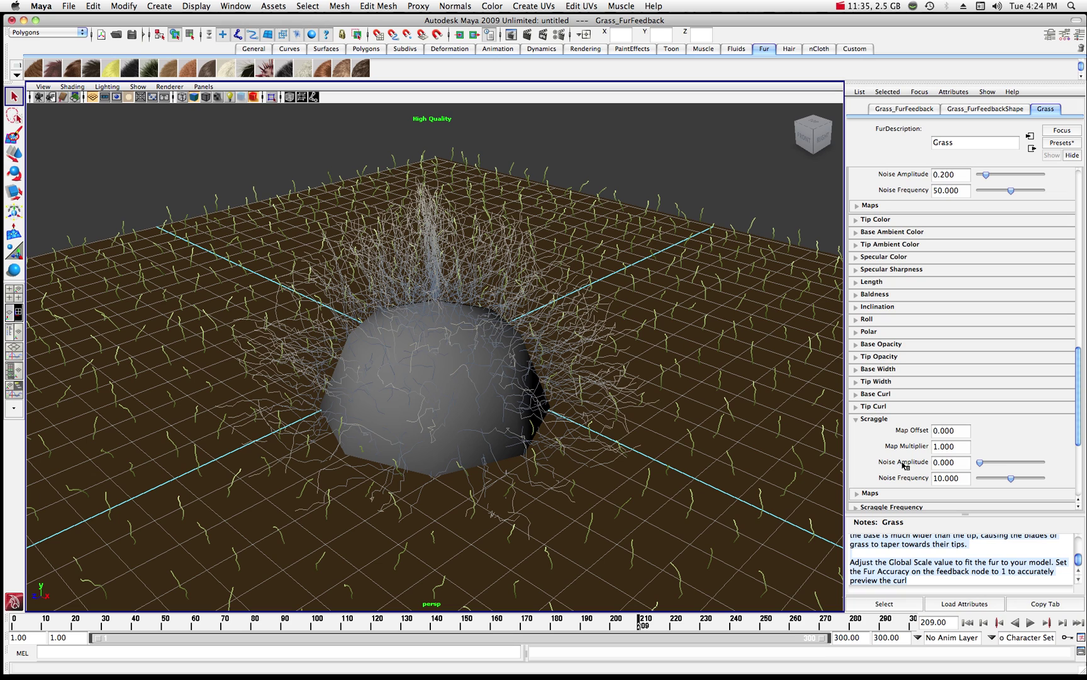
pyautogui.moveTo(979, 465)
pyautogui.mouseDown()
pyautogui.moveTo(1010, 462)
pyautogui.moveTo(989, 463)
pyautogui.mouseUp()
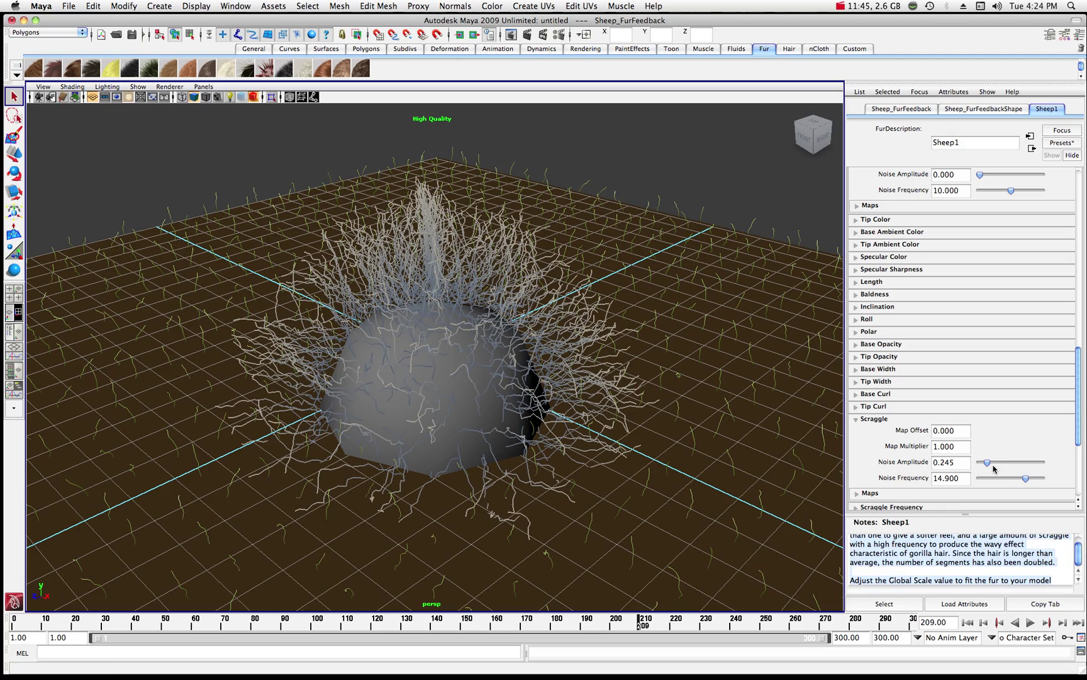
pyautogui.moveTo(989, 463)
pyautogui.mouseDown()
pyautogui.moveTo(1019, 464)
pyautogui.moveTo(988, 462)
pyautogui.mouseUp()
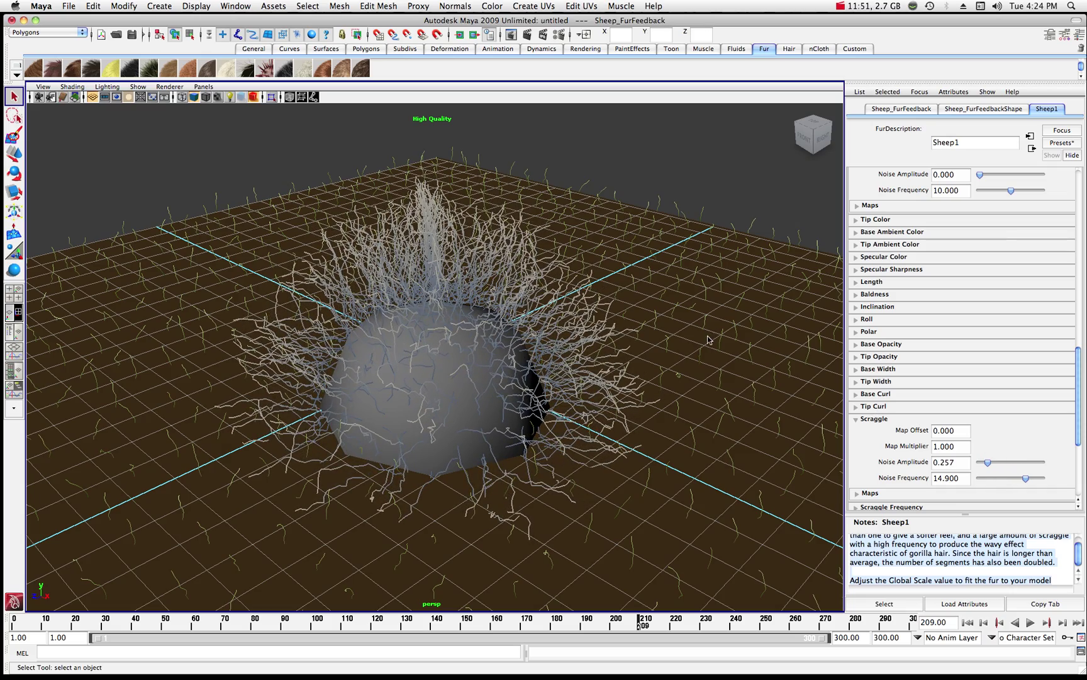
# Step: Reopen the Render View, re-render the frame with the changed Sheep1 fur, and minimize the window
pyautogui.moveTo(989, 671)
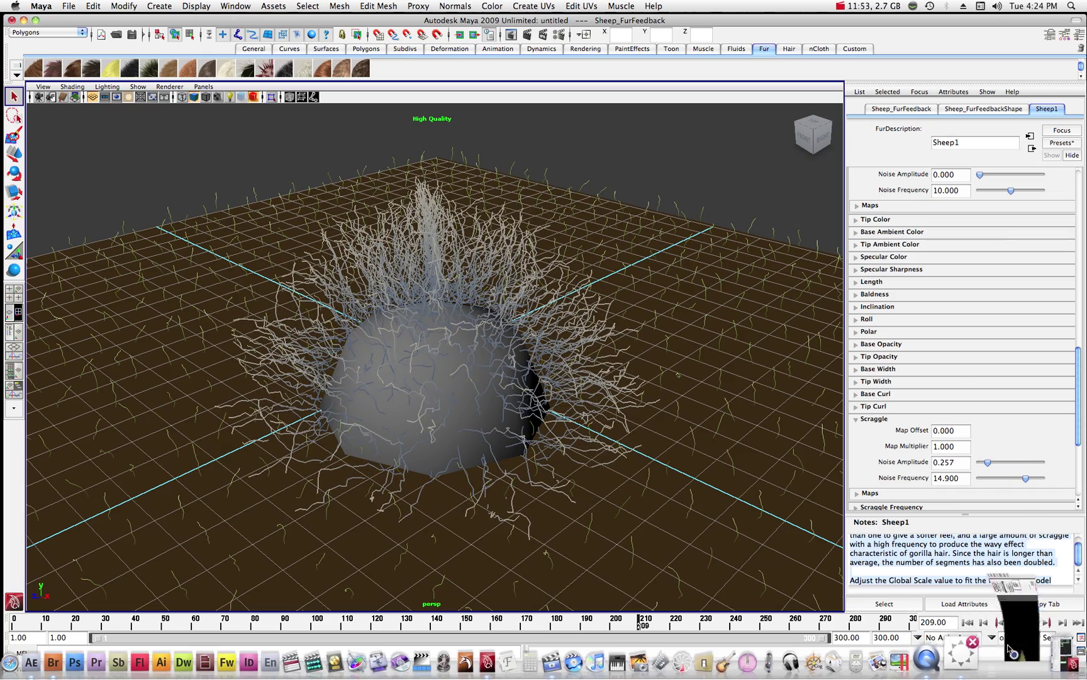
pyautogui.click(511, 34)
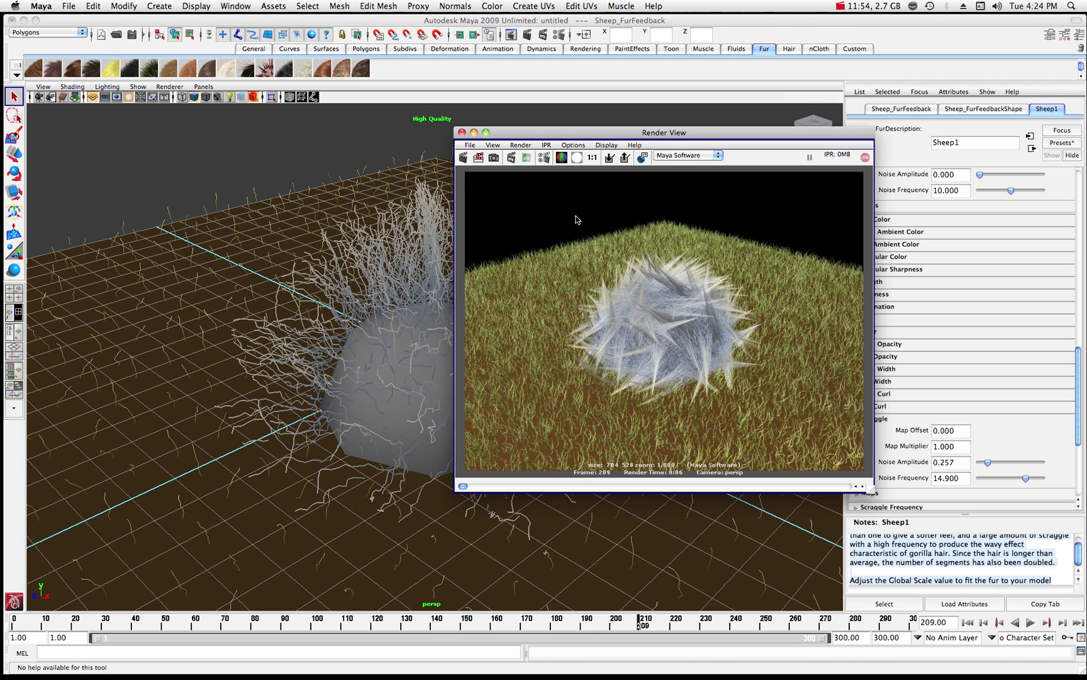
pyautogui.click(465, 158)
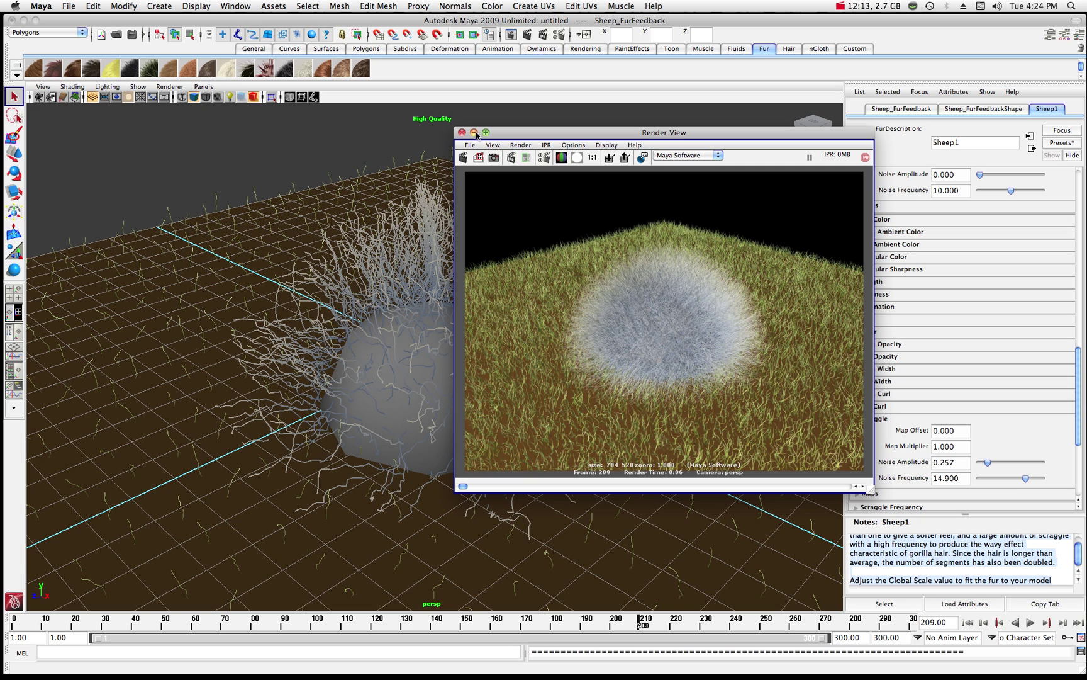
pyautogui.click(474, 133)
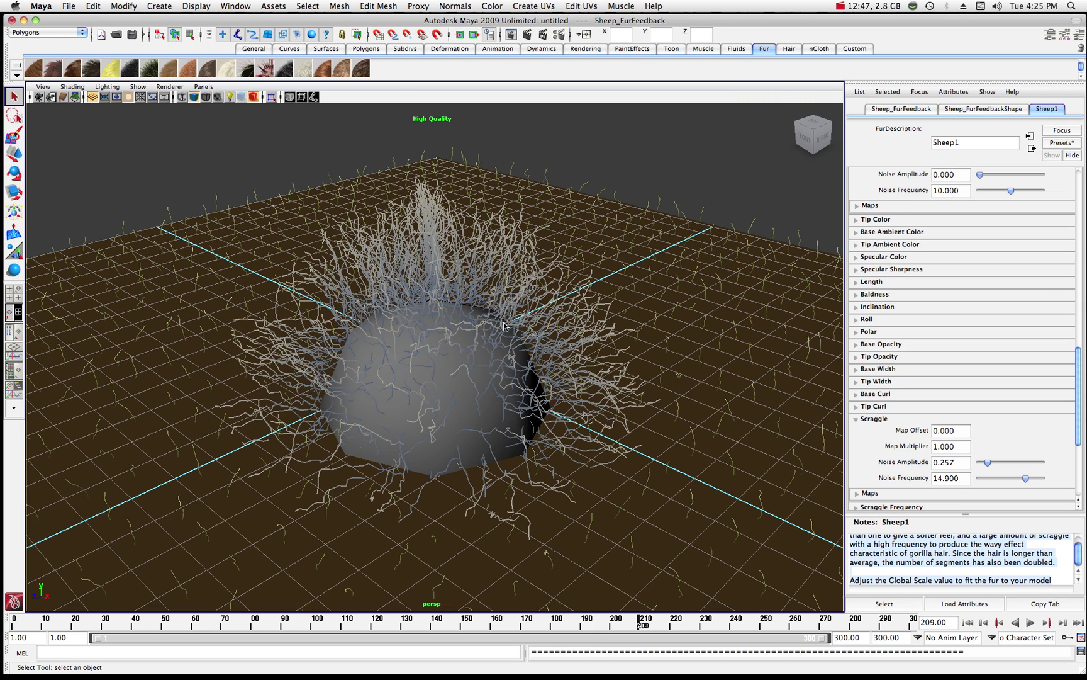
pyautogui.click(841, 8)
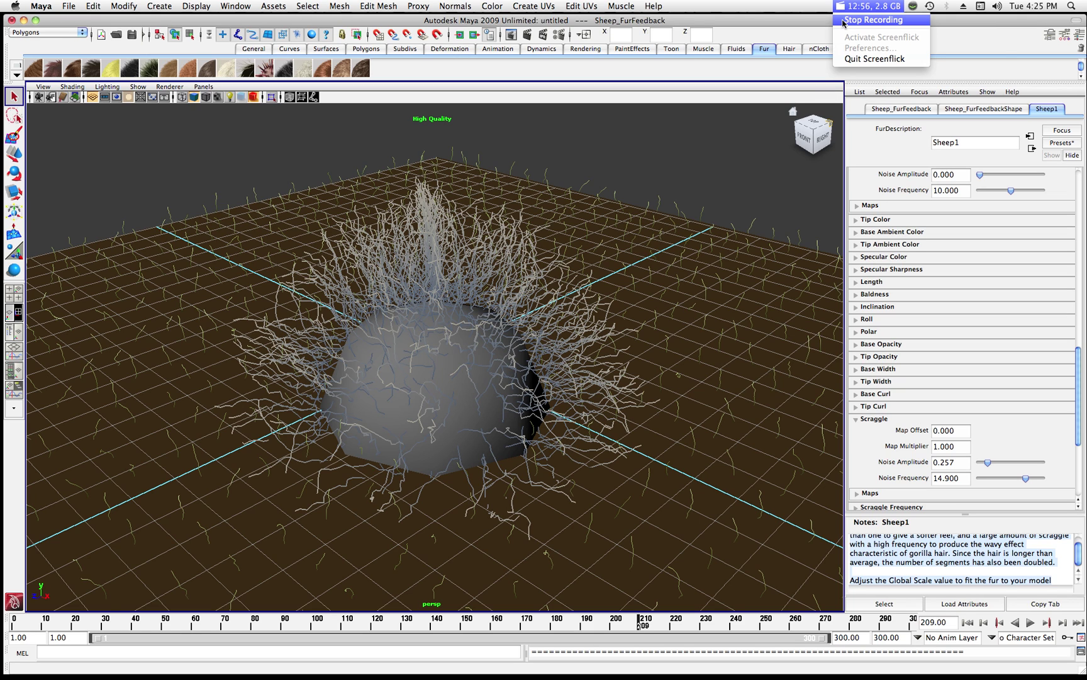